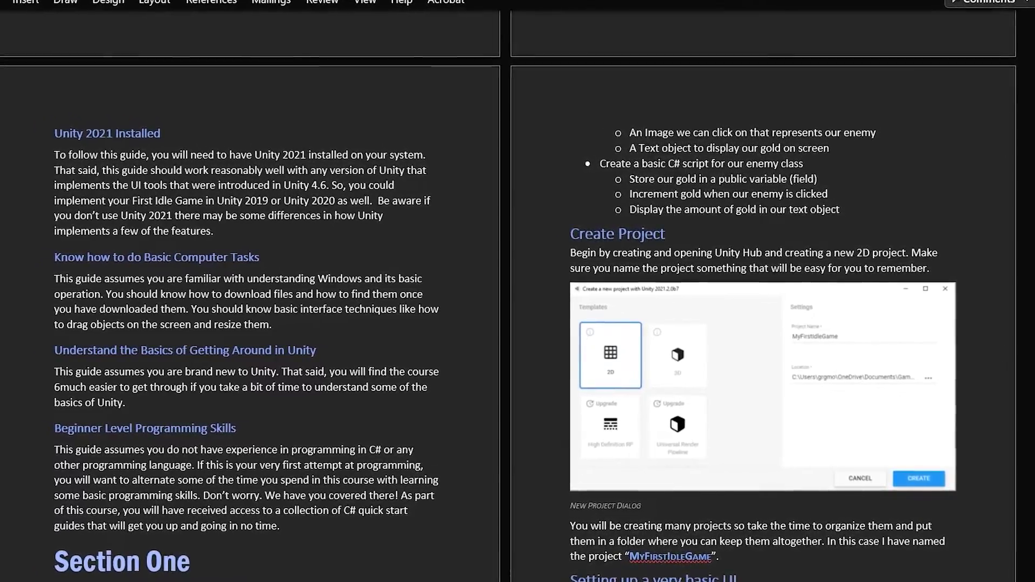
Skim down through the rest of the Word guide and back up again
scroll(517, 291, "down", 15)
scroll(605, 28, "down", 20)
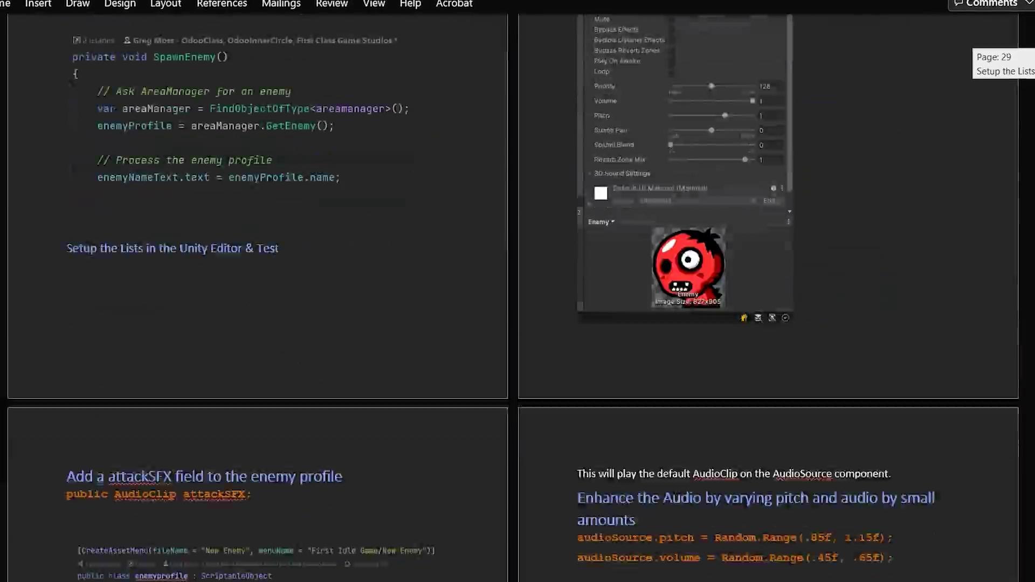
scroll(517, 291, "down", 7)
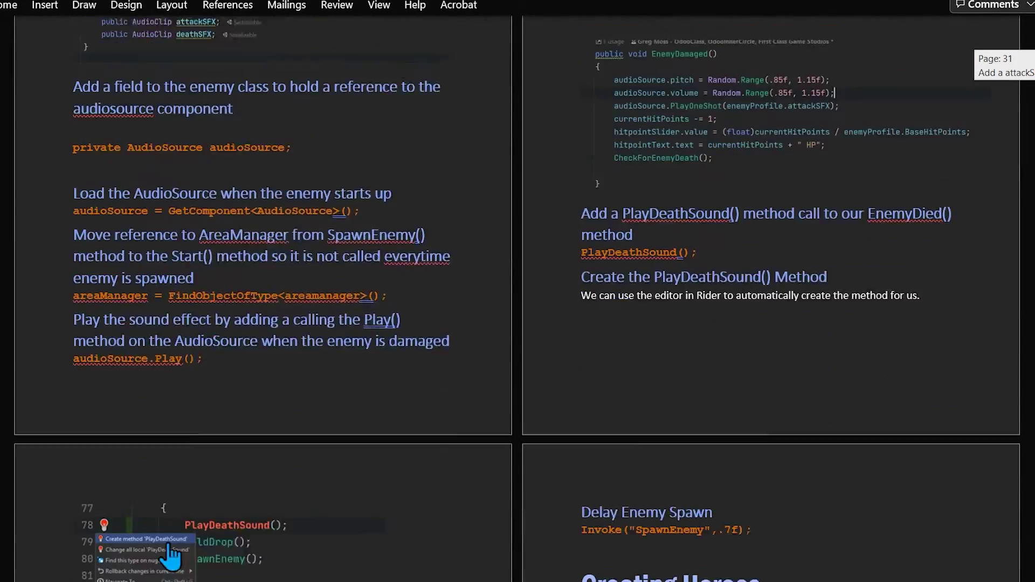
scroll(517, 291, "down", 14)
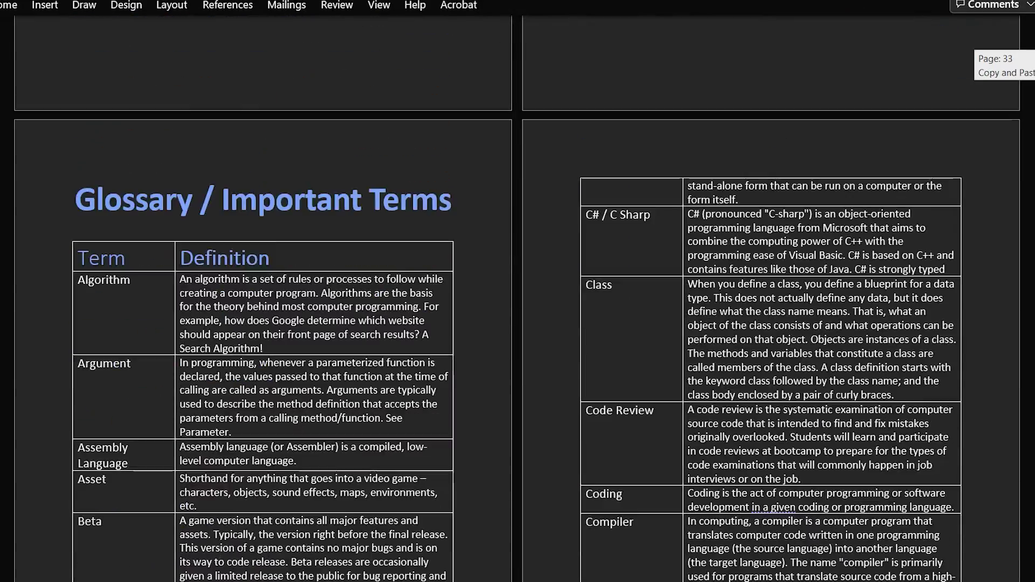
scroll(318, 180, "down", 3)
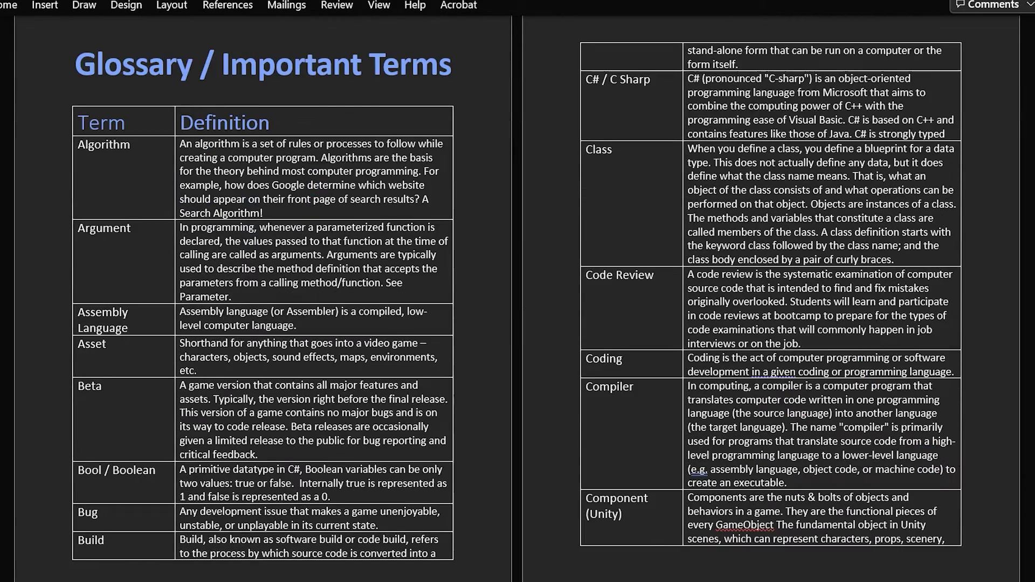
scroll(518, 291, "down", 20)
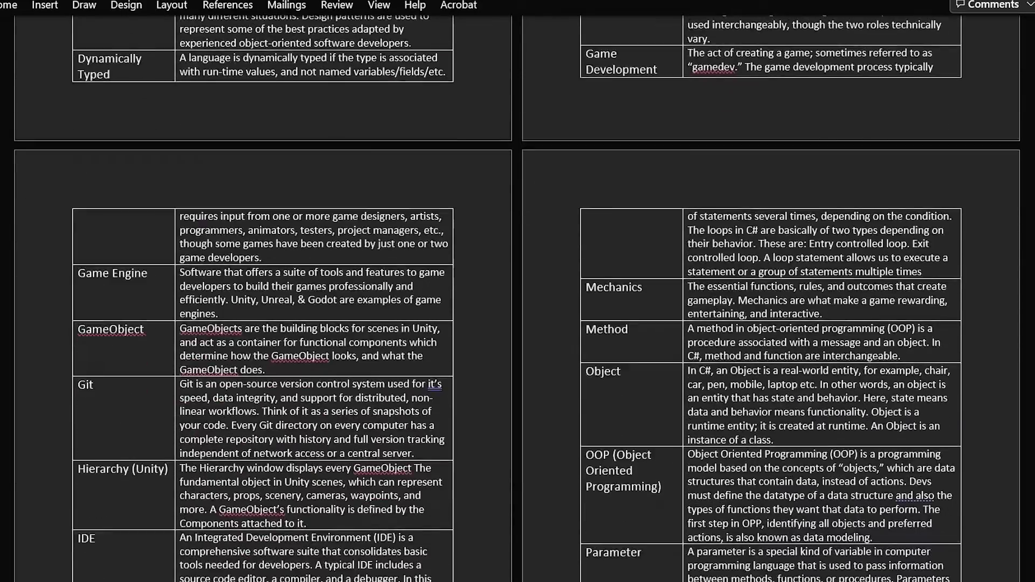
scroll(517, 291, "down", 5)
scroll(517, 291, "up", 20)
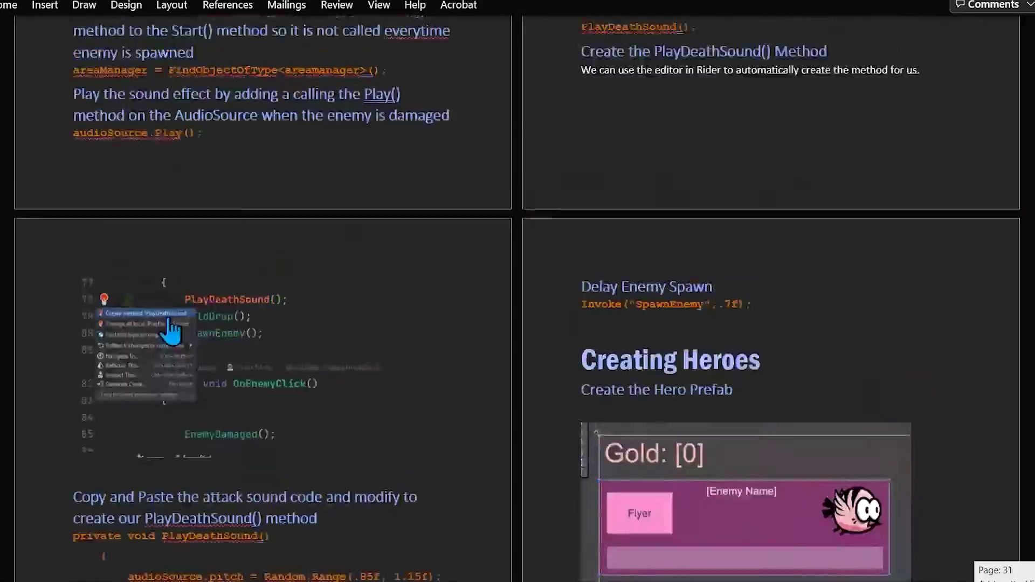
scroll(518, 291, "down", 20)
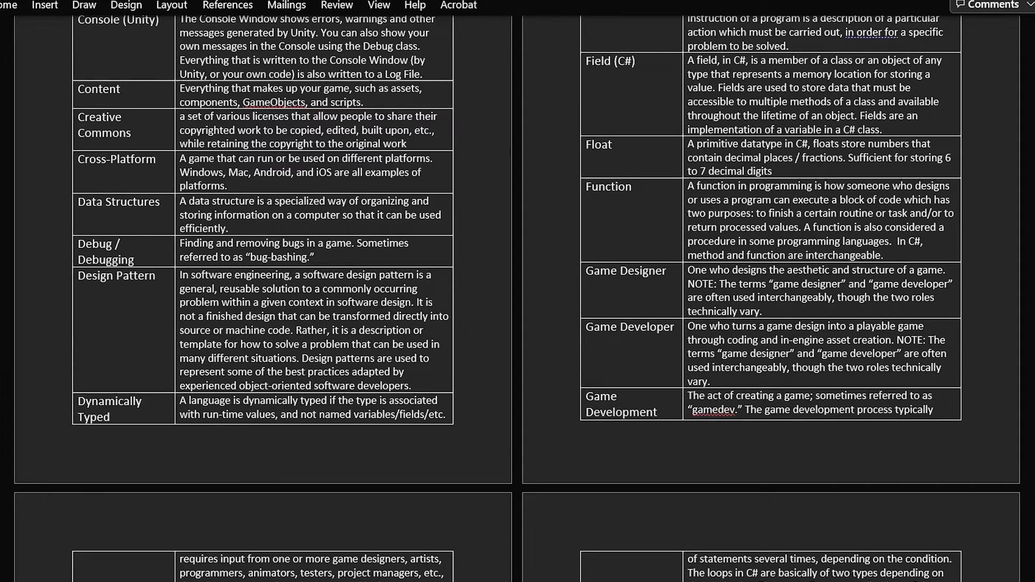
scroll(517, 291, "up", 10)
scroll(517, 291, "up", 20)
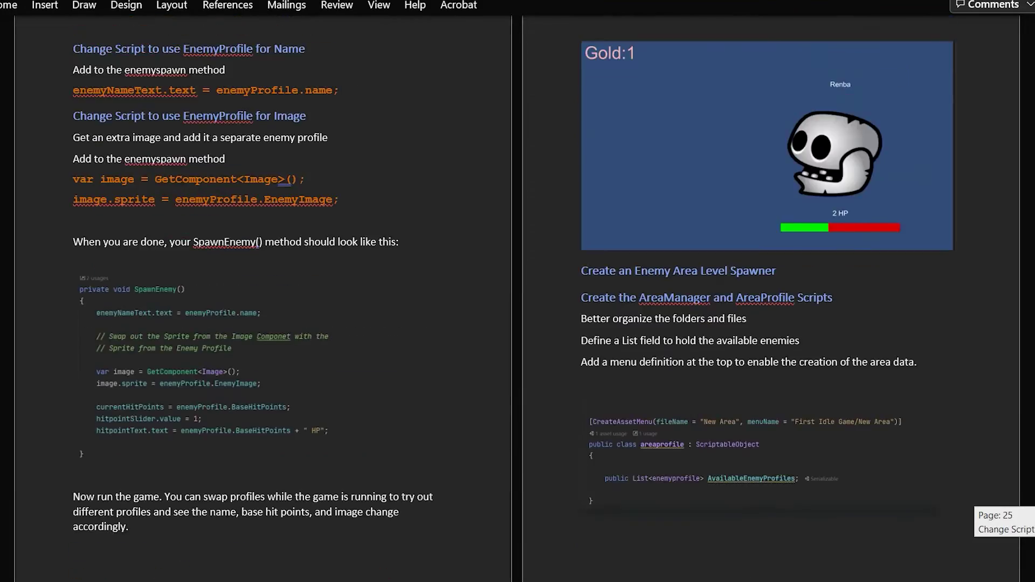
scroll(517, 291, "up", 20)
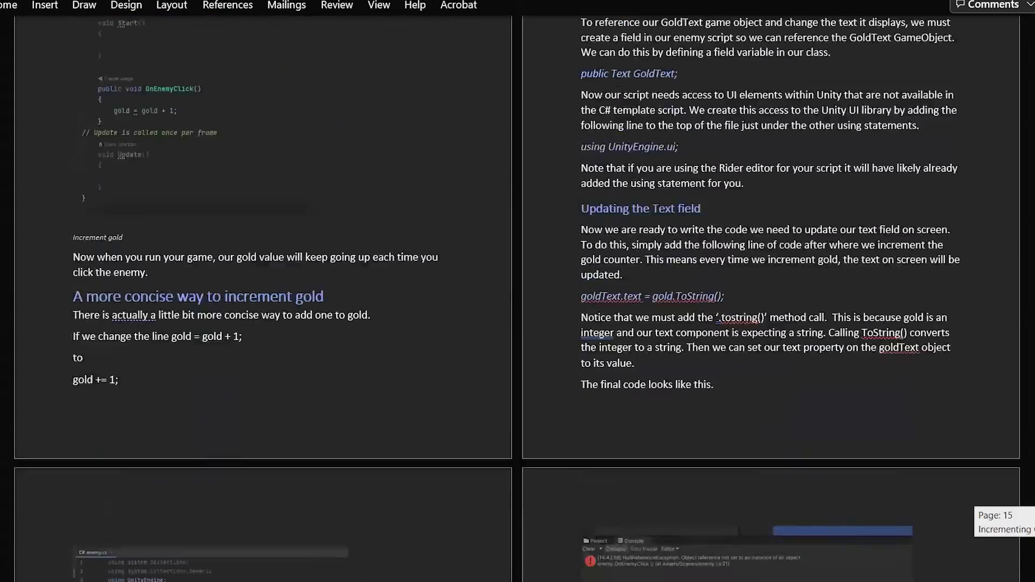
scroll(638, 315, "up", 5)
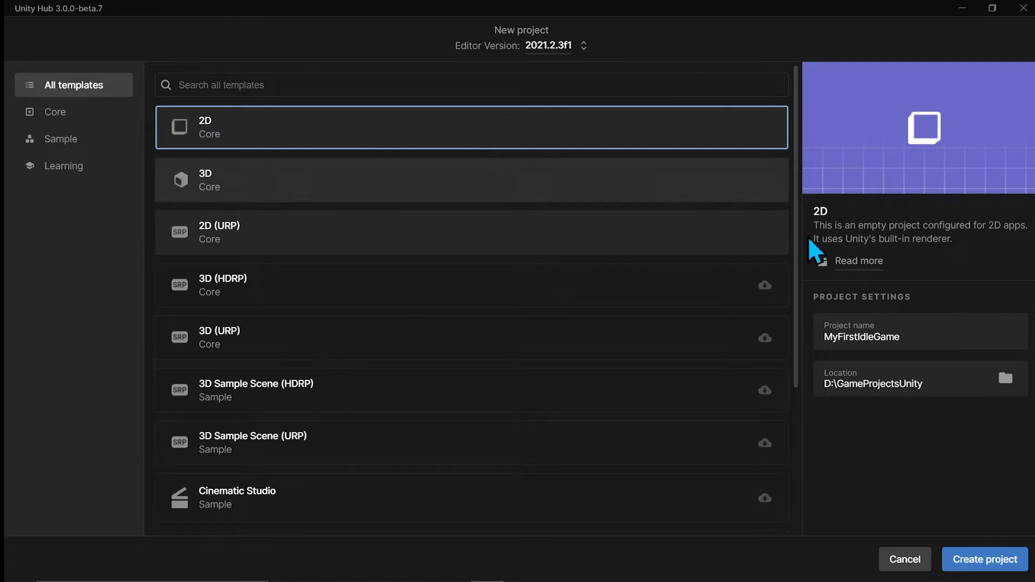
Keep the name MyFirstIdleGame in D:\GameProjectsUnity and create the 2D project
left_click_drag(899, 336, 821, 337)
left_click(912, 331)
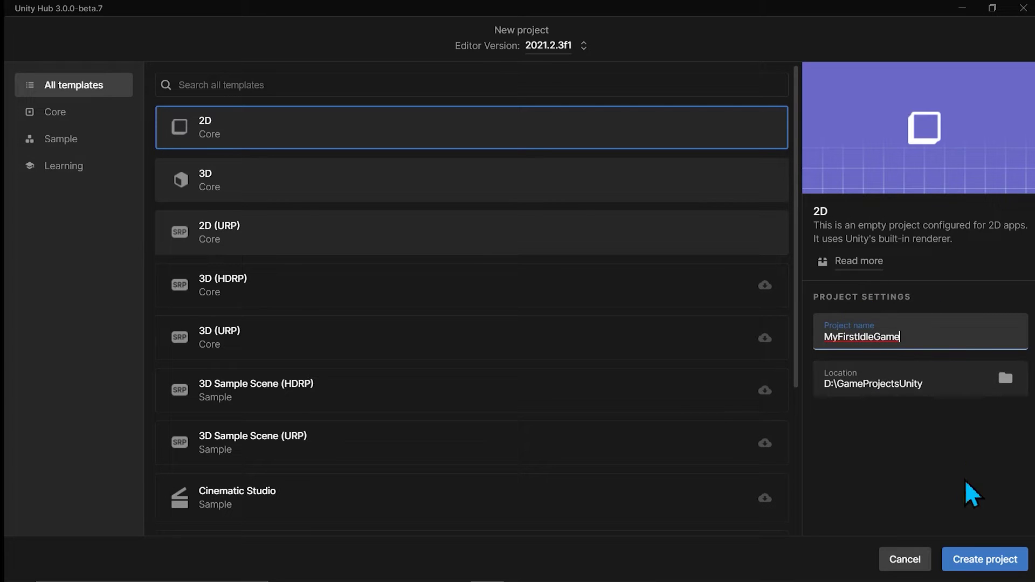
left_click(985, 559)
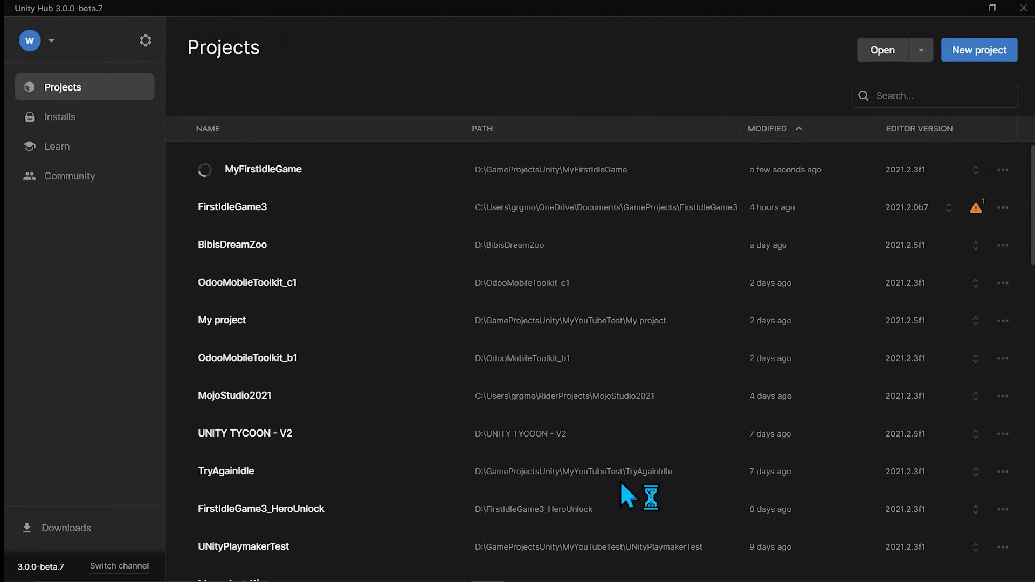
Wait for MyFirstIdleGame to open in the Unity 2021.2.3f1 editor with SampleScene
mouse_move(644, 570)
left_click(387, 569)
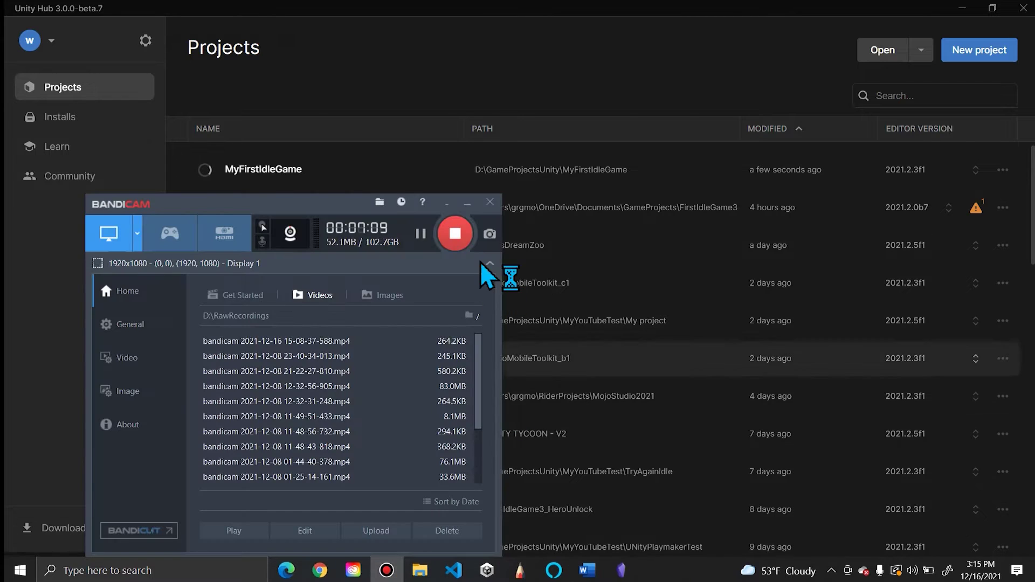
left_click(420, 233)
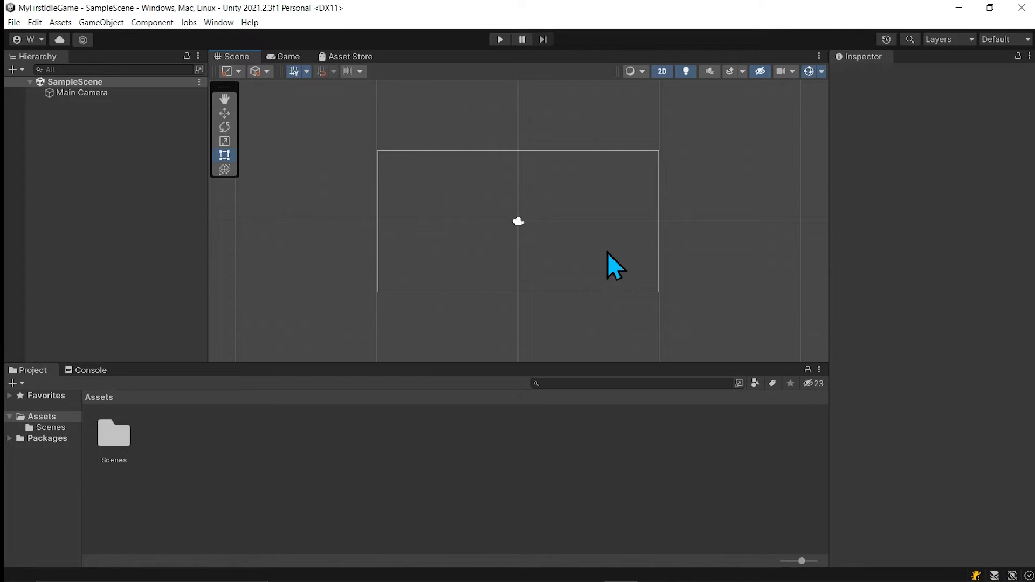
Dock the Game view beside the Project panel, close the Asset Store tab, and select Main Camera
left_click(279, 56)
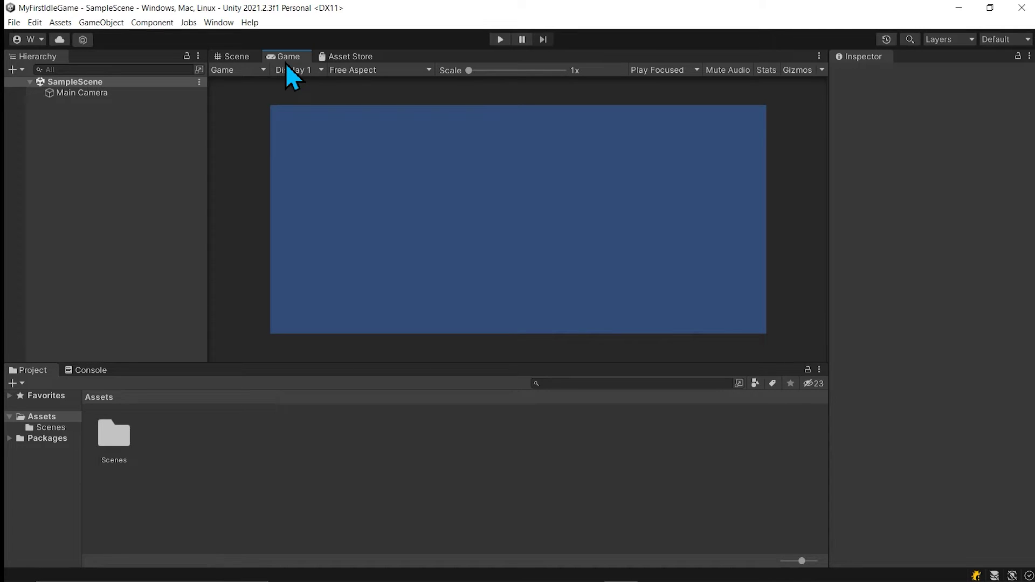
left_click_drag(286, 57, 793, 415)
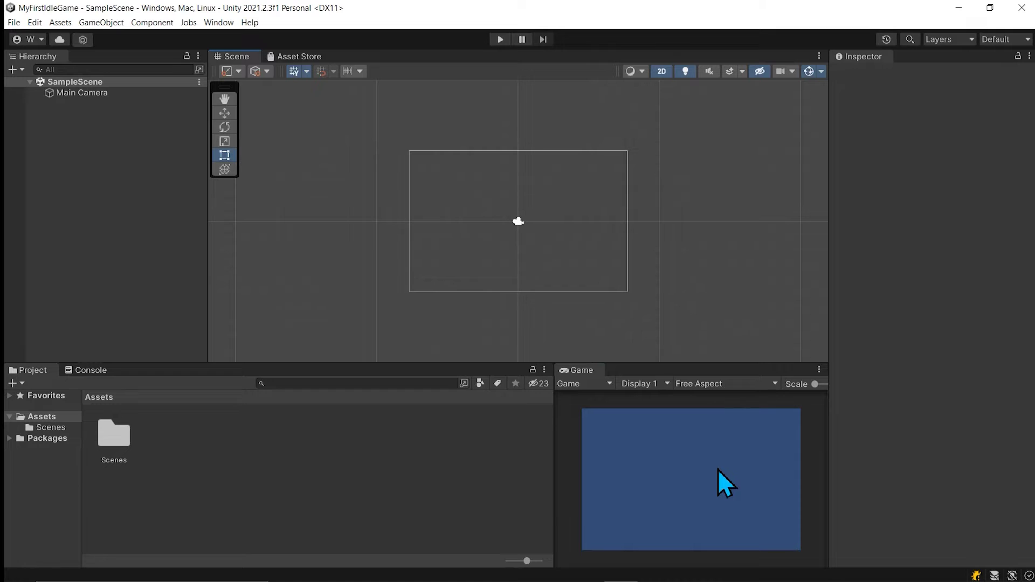
mouse_move(306, 56)
left_mouse_down()
mouse_move(328, 54)
mouse_move(354, 17)
mouse_move(335, 120)
mouse_move(318, 60)
left_mouse_up()
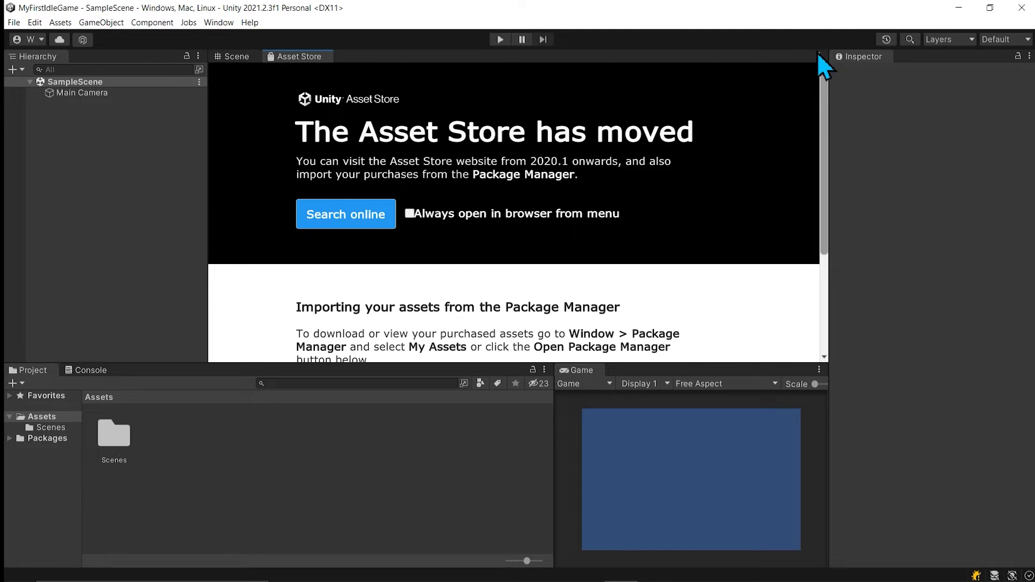
left_click(819, 56)
left_click(857, 82)
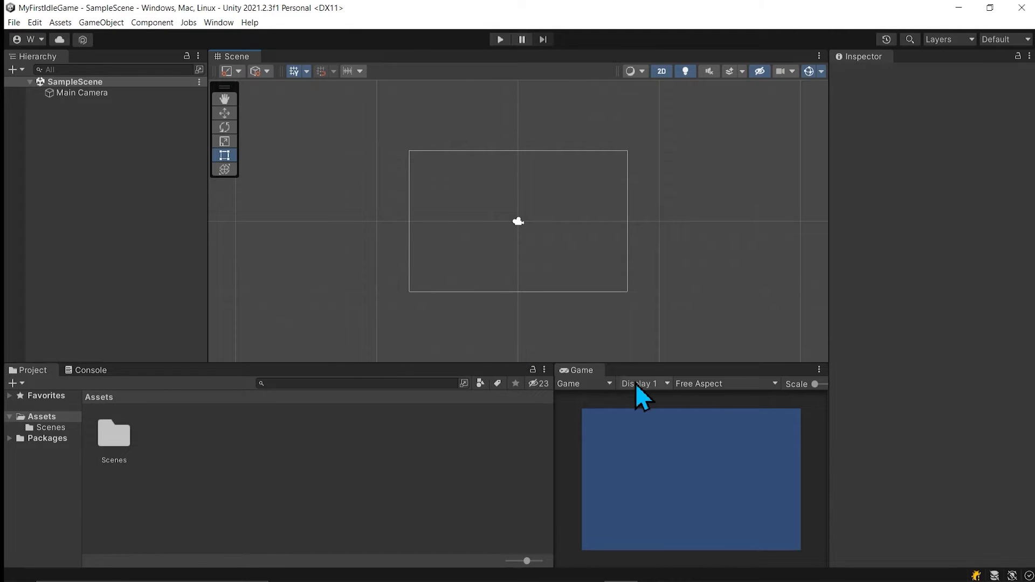
left_click(61, 199)
left_click(69, 92)
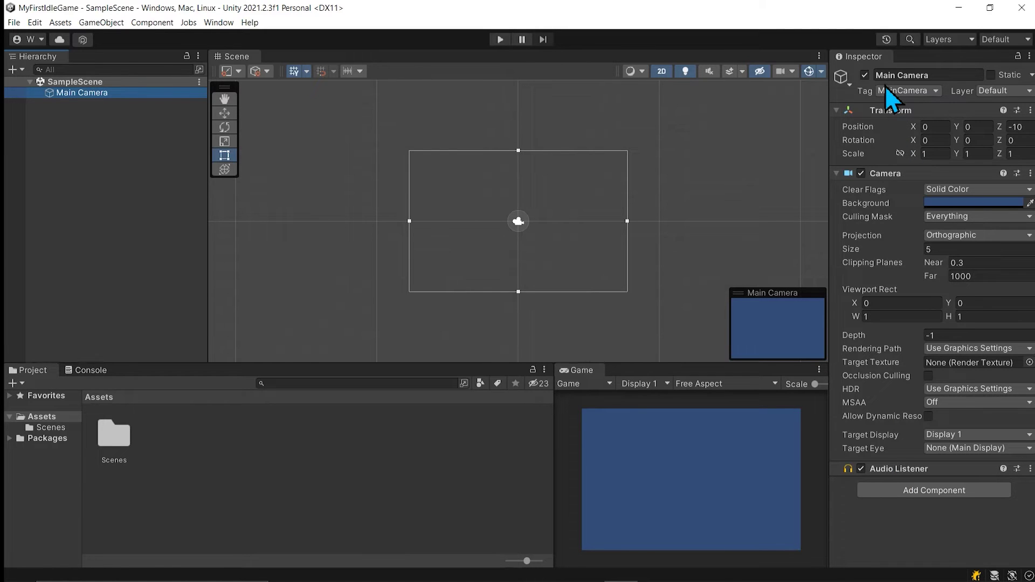
Reselect Main Camera and collapse and expand its Transform and Camera components in the Inspector
left_click(74, 82)
left_click(64, 94)
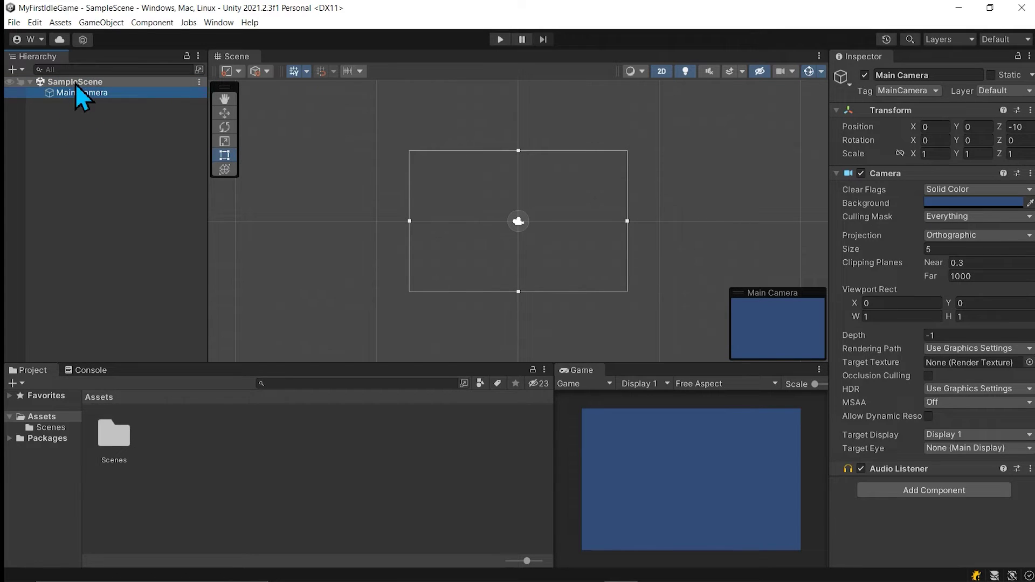
left_click(471, 120)
left_click(101, 94)
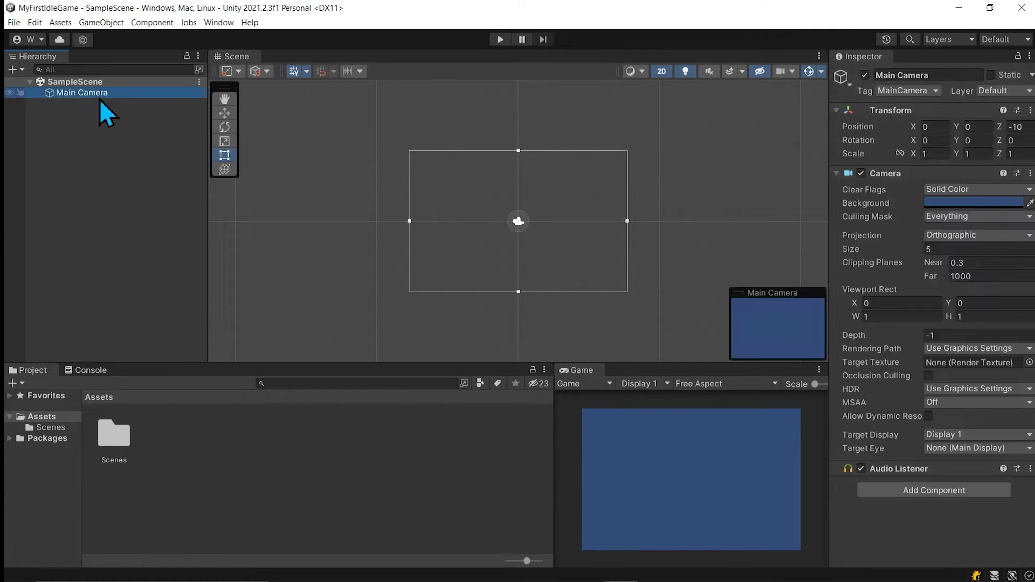
left_click(836, 111)
left_click(894, 114)
left_click(890, 110)
left_click(890, 110)
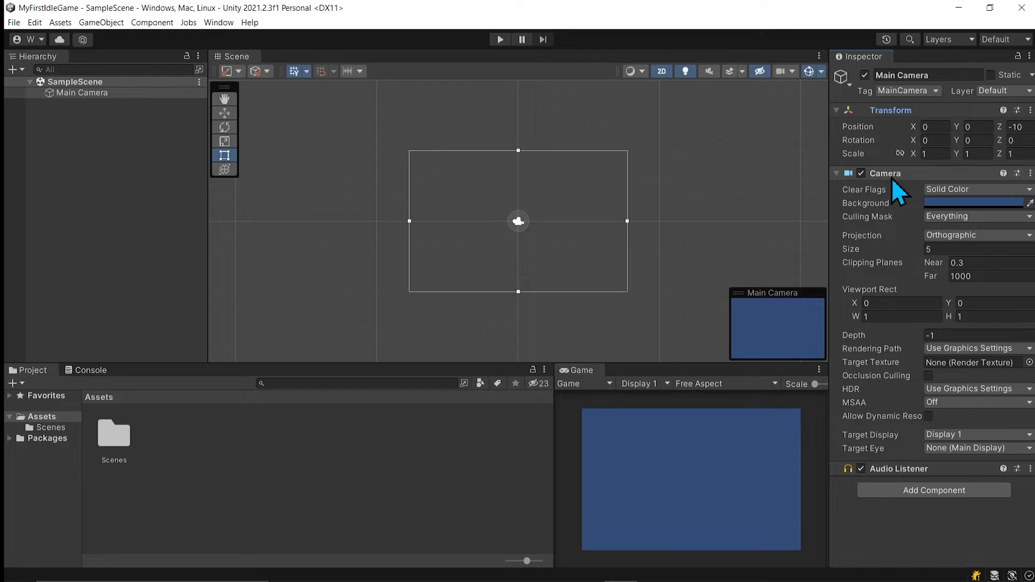
left_click(907, 174)
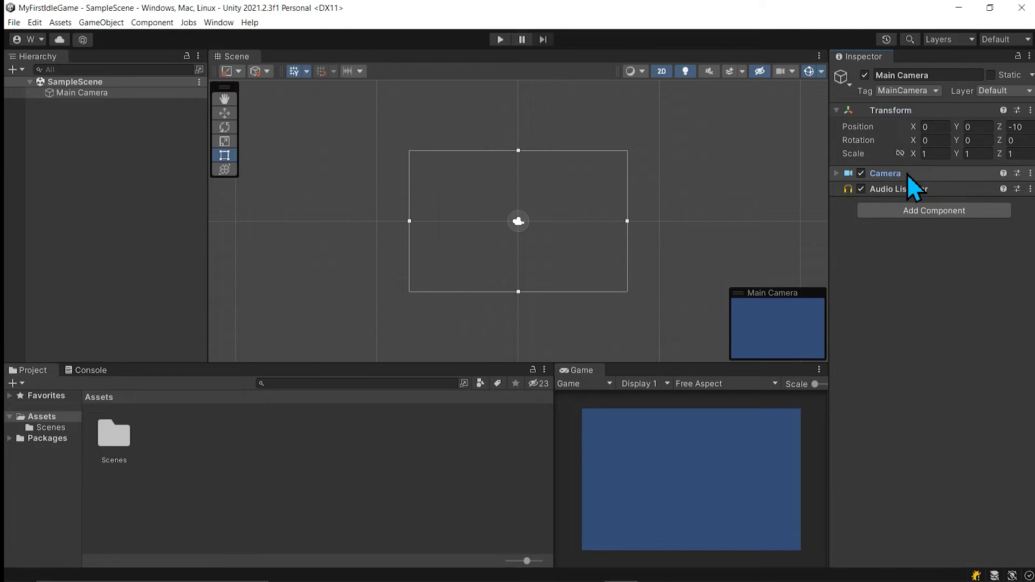
left_click(835, 176)
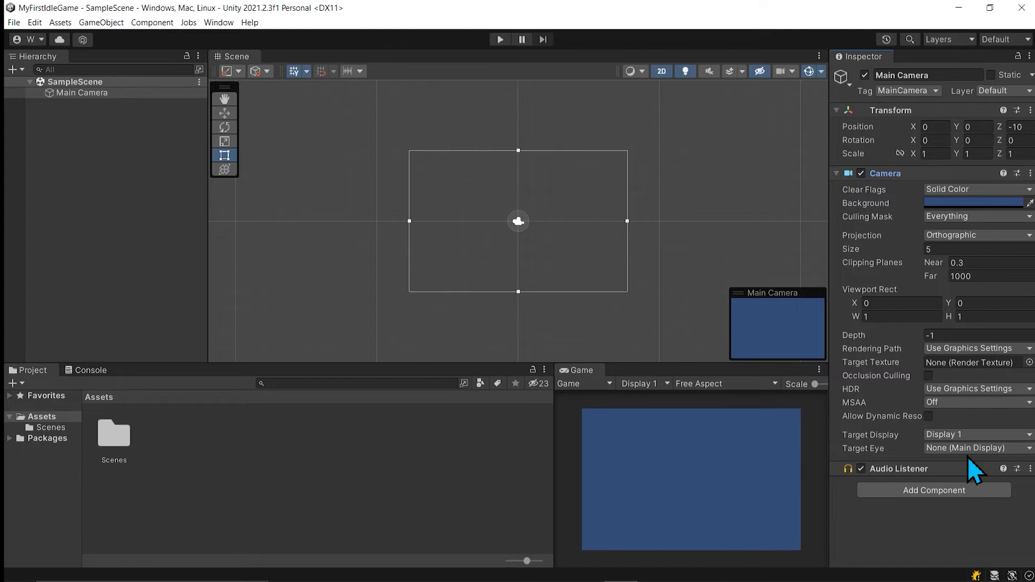
Set the camera's Background colour to a bright blue, hex 428CFF
left_click(958, 203)
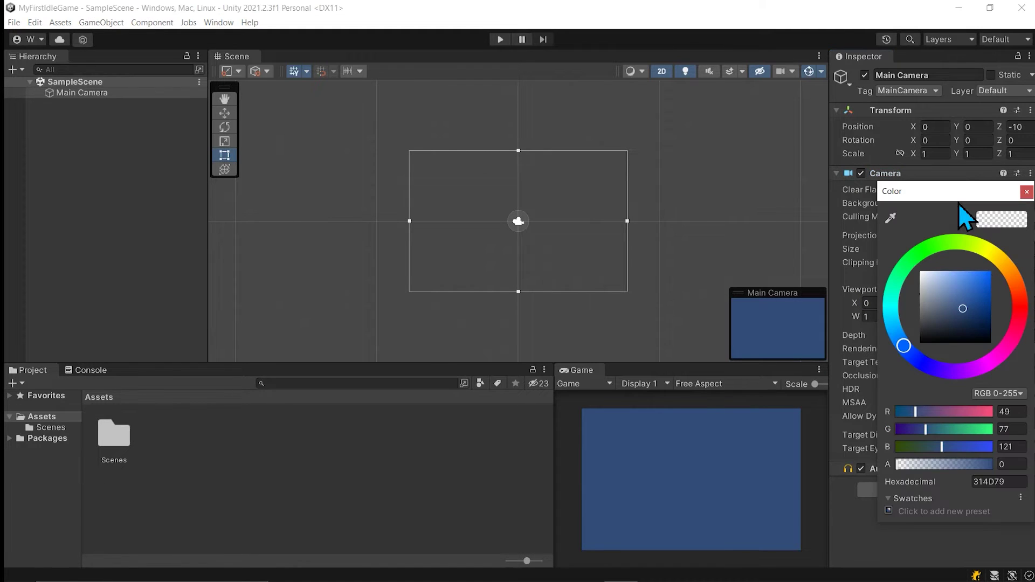
mouse_move(975, 304)
left_mouse_down()
mouse_move(987, 321)
mouse_move(978, 272)
mouse_move(984, 295)
mouse_move(984, 283)
mouse_move(965, 275)
mouse_move(973, 272)
left_mouse_up()
left_click(1026, 192)
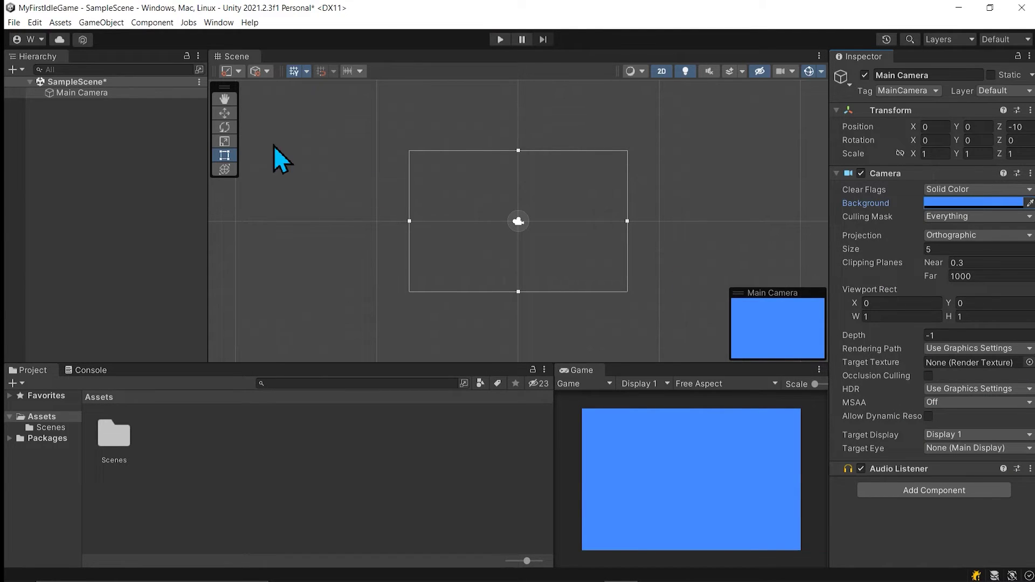
left_click(128, 177)
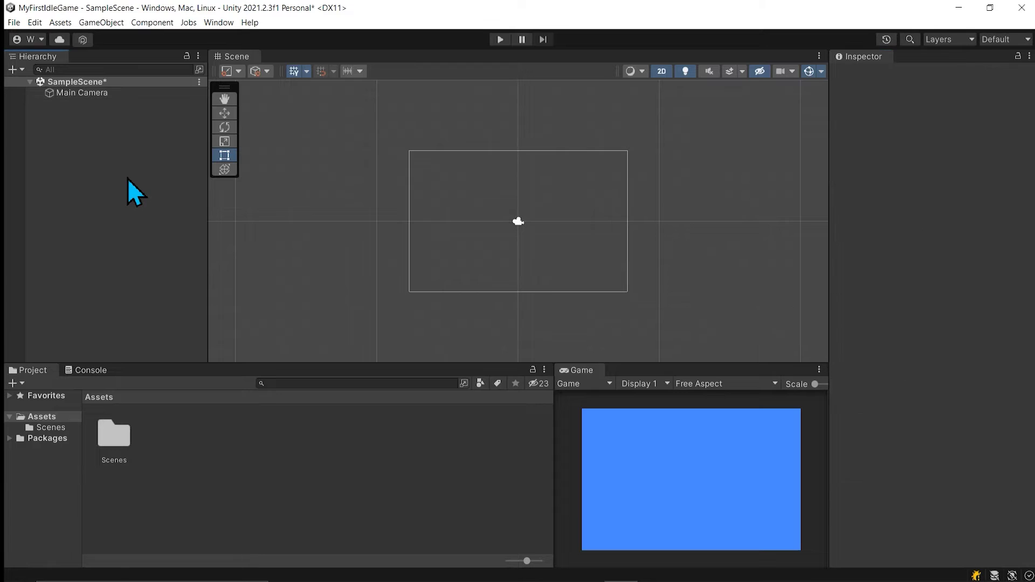
left_click(114, 84)
left_click(86, 94)
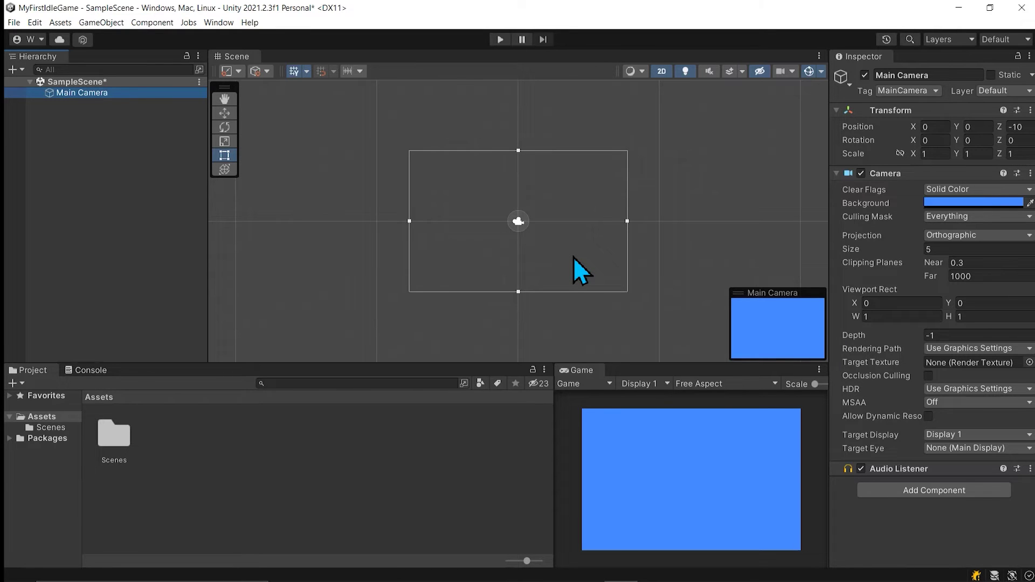
Clear the selection and add a UI > Image from the Hierarchy, creating Canvas and EventSystem
scroll(573, 256, "up", 5)
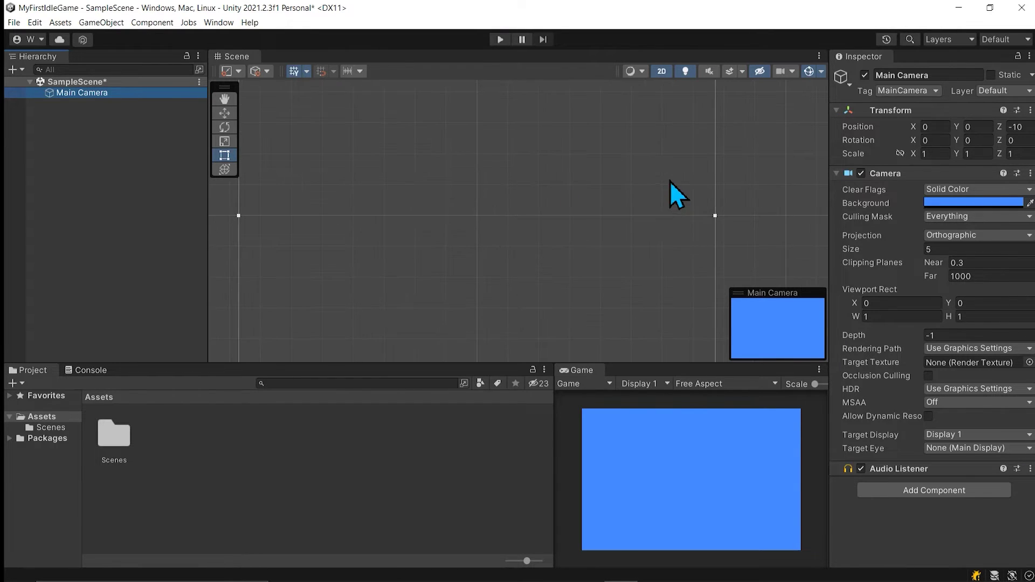
scroll(669, 180, "down", 3)
left_click(765, 208)
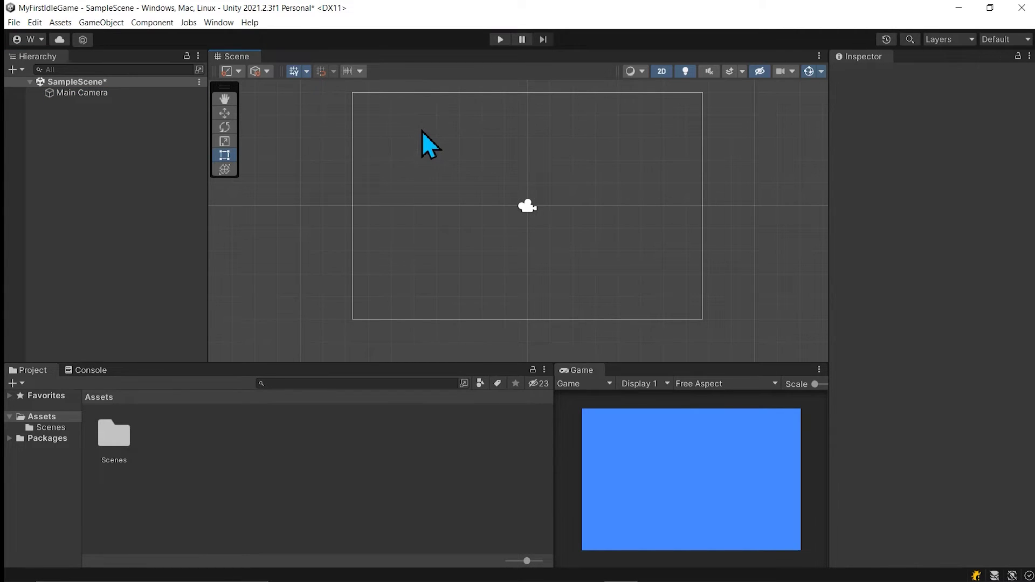
left_click(93, 122)
right_click(81, 160)
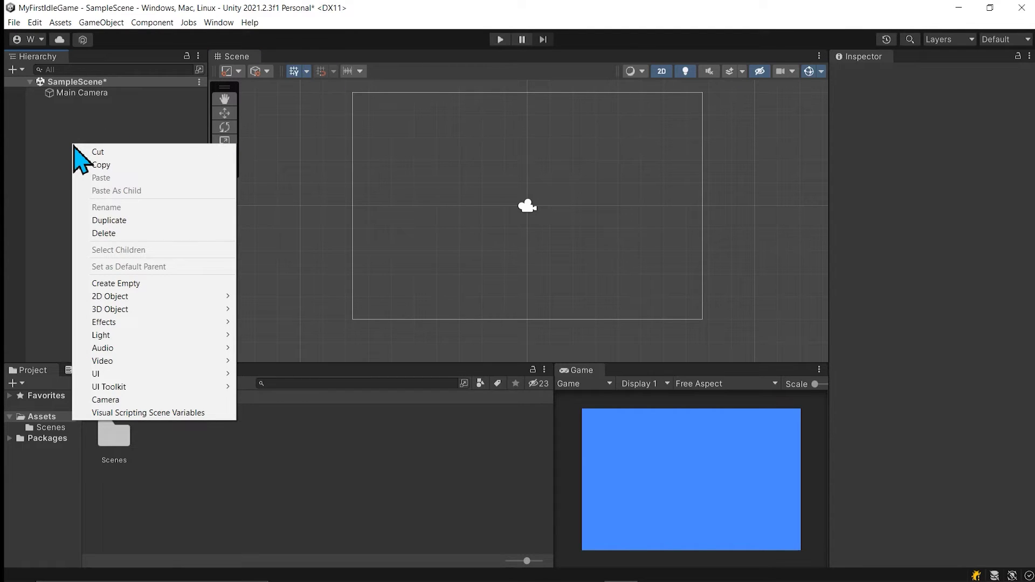
mouse_move(120, 377)
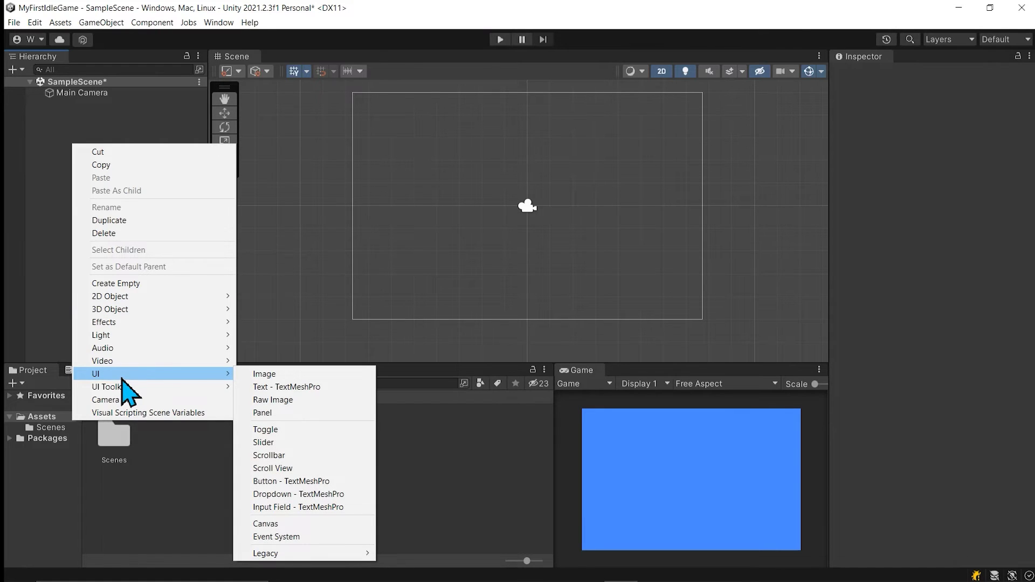
left_click(269, 373)
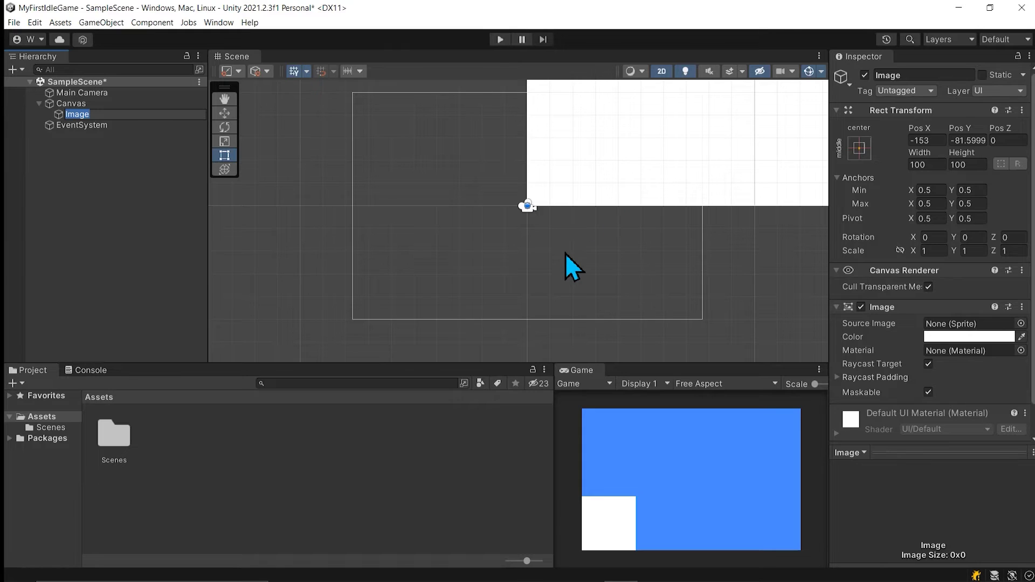
Accept the default Image name and pan the Scene view toward the canvas
scroll(564, 253, "down", 1)
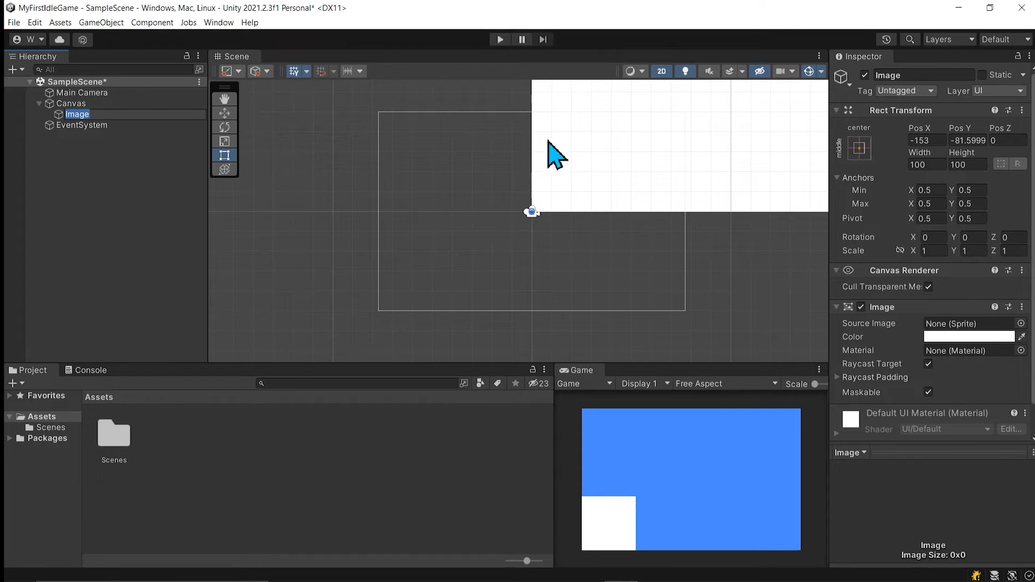
left_click(686, 157)
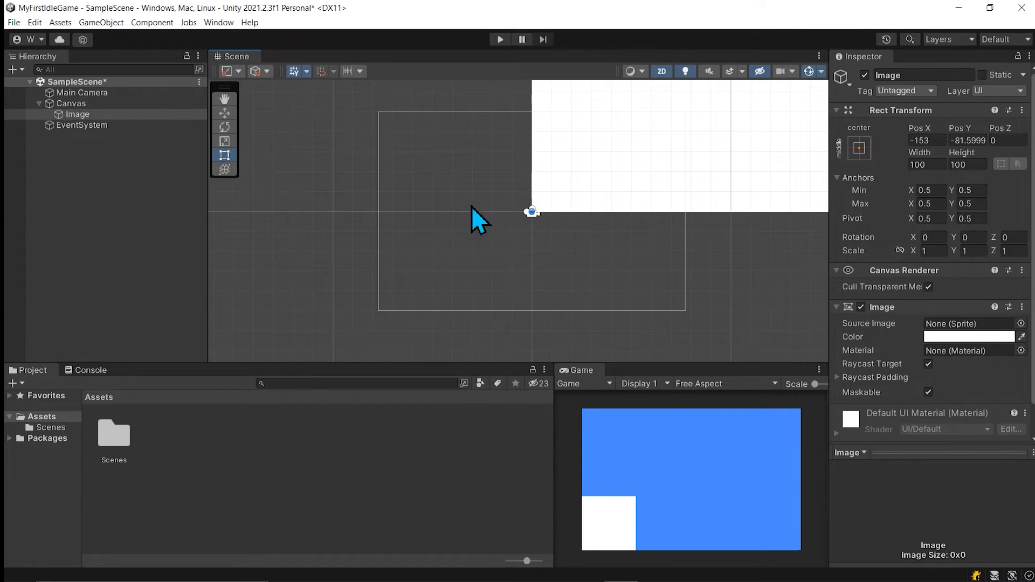
scroll(587, 240, "down", 3)
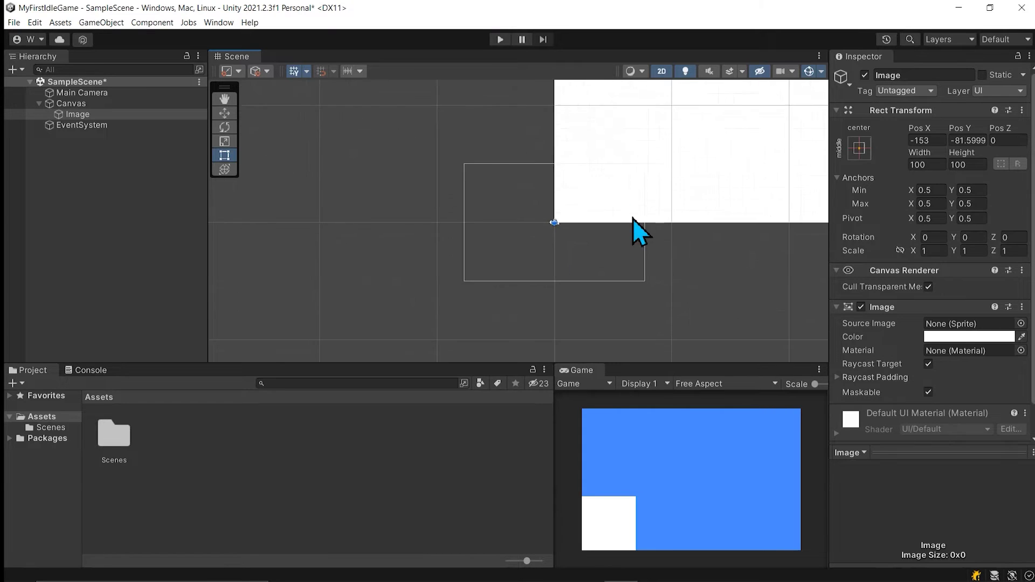
scroll(659, 246, "down", 6)
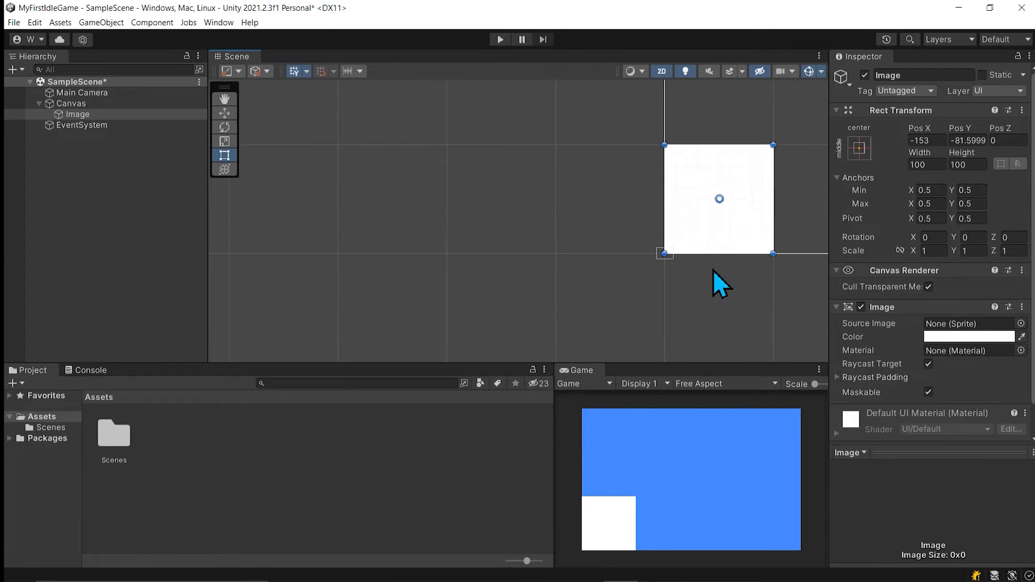
middle_click_drag(713, 269, 422, 304)
scroll(571, 290, "down", 3)
scroll(570, 286, "up", 1)
scroll(570, 287, "up", 1)
scroll(499, 178, "down", 1)
middle_click_drag(596, 227, 590, 244)
Zoom and pan until the canvas and its white image square are centred in view
scroll(378, 315, "up", 5)
scroll(414, 311, "up", 4)
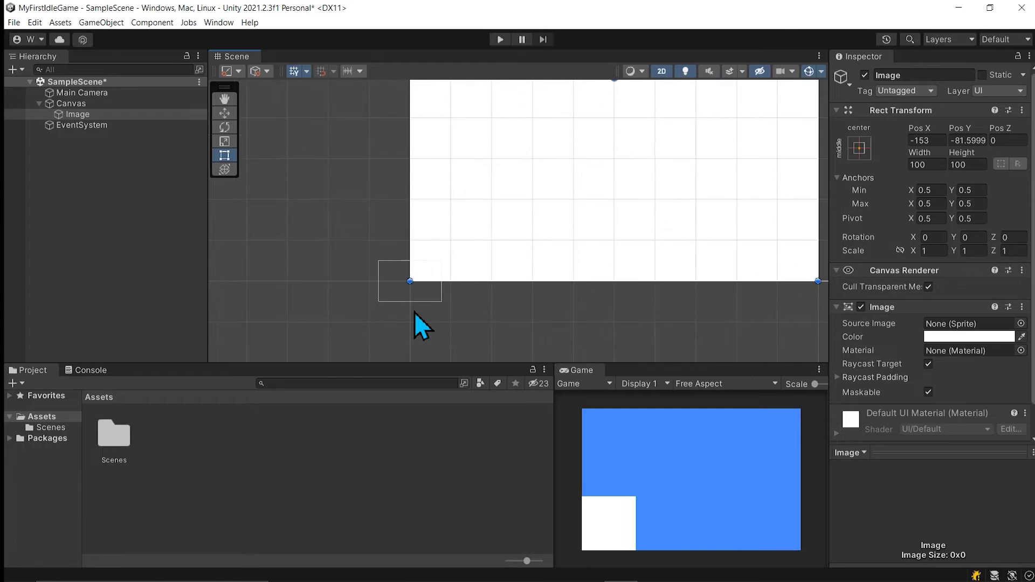
scroll(413, 299, "down", 3)
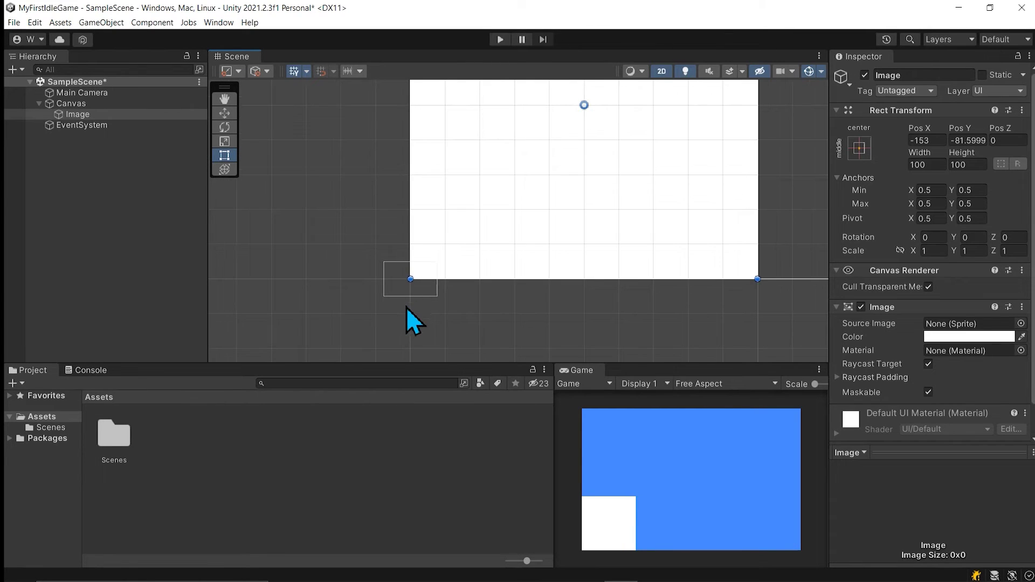
scroll(405, 296, "up", 3)
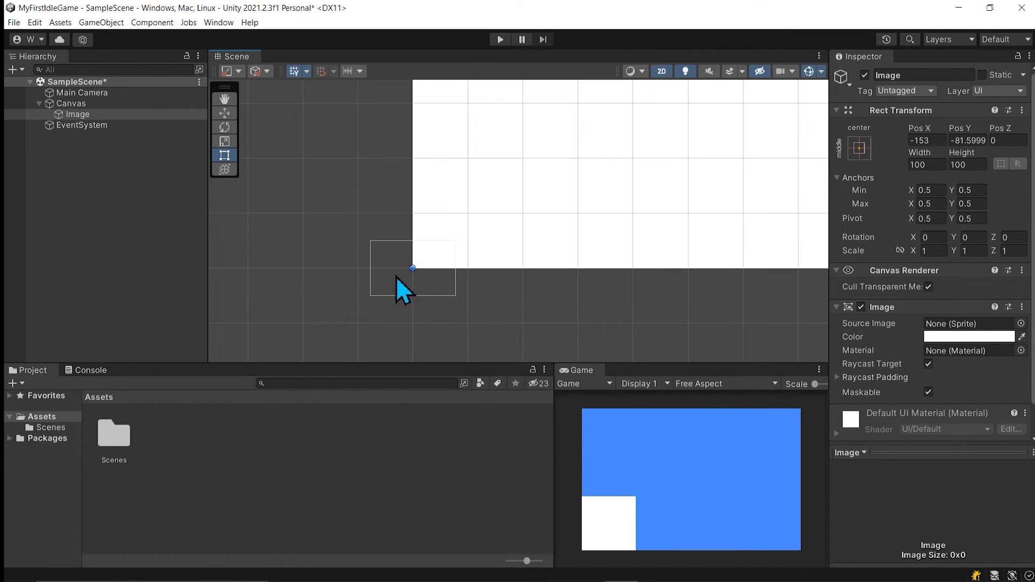
scroll(393, 269, "up", 2)
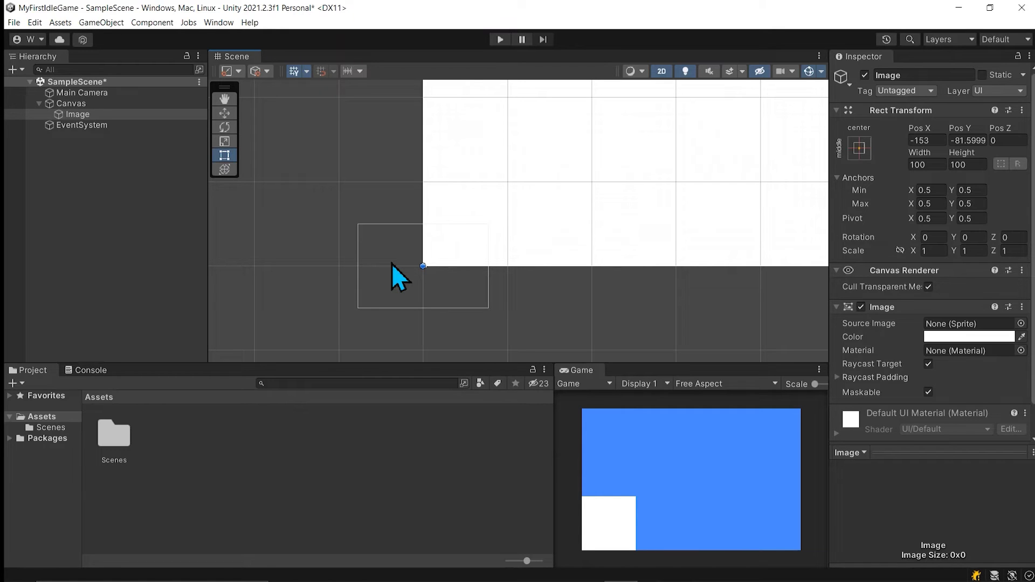
scroll(392, 265, "down", 7)
scroll(716, 200, "down", 2)
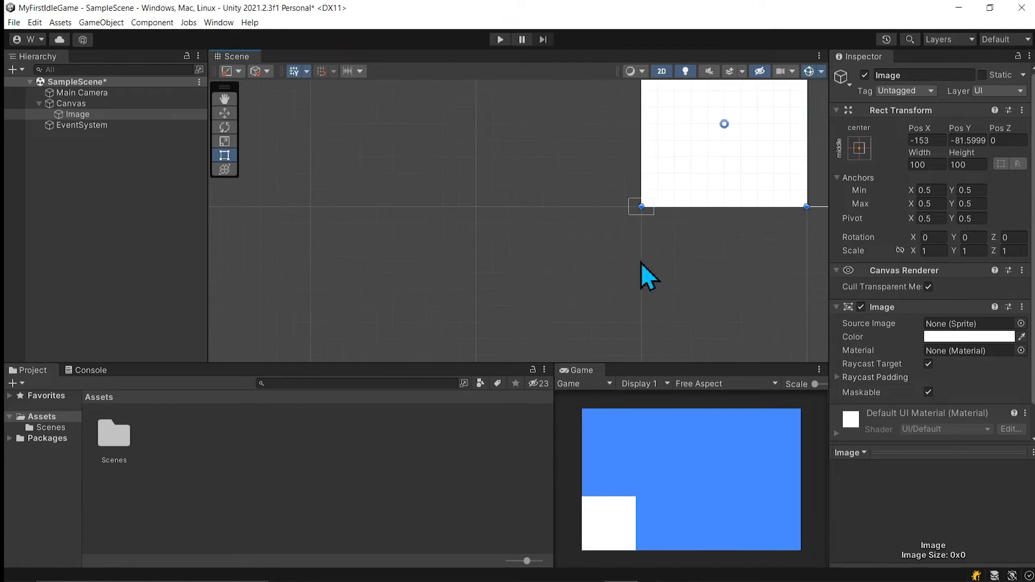
middle_click_drag(665, 238, 528, 339)
scroll(700, 226, "down", 4)
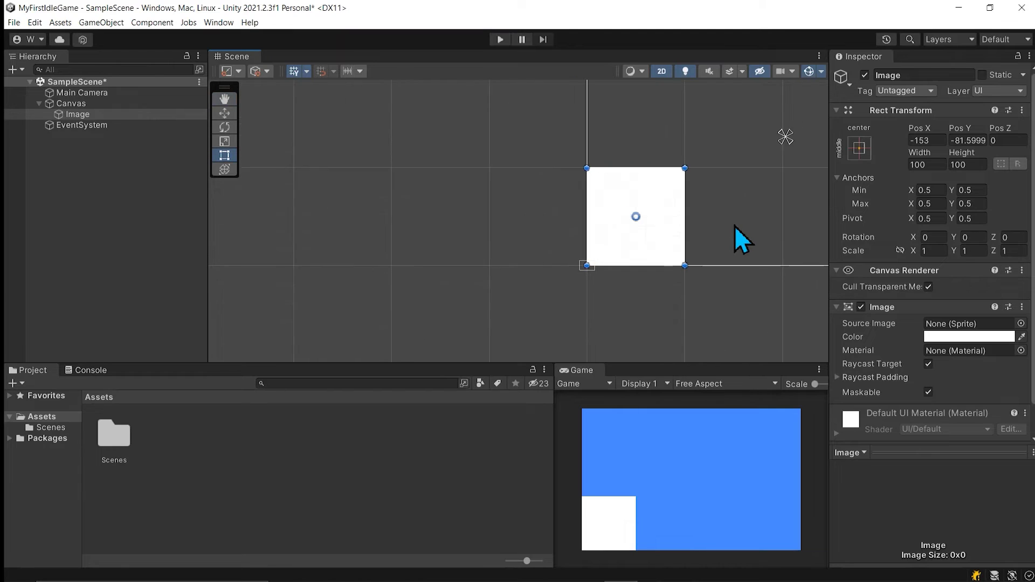
middle_click_drag(734, 222, 525, 290)
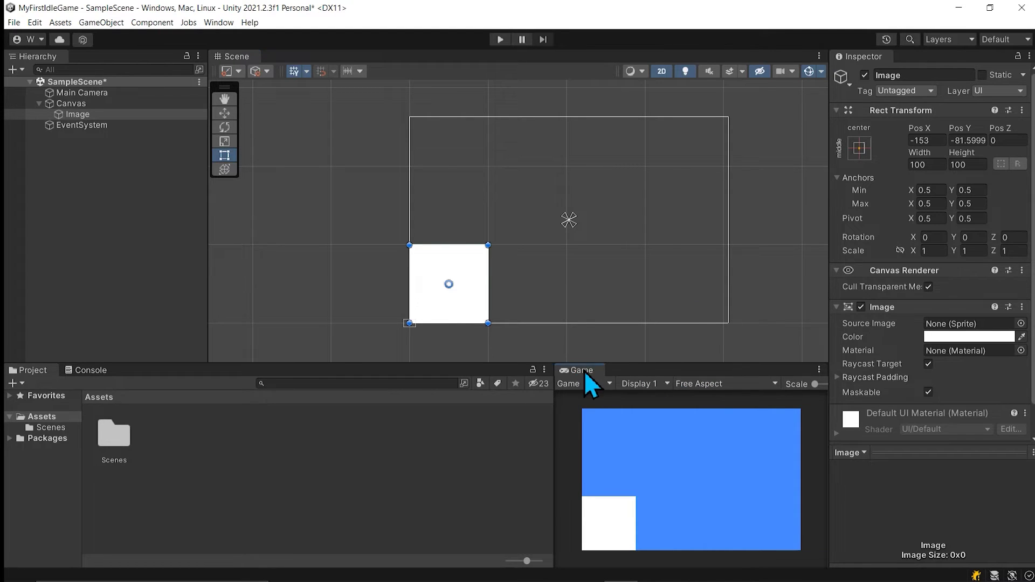
Dock the Game view beside Scene, set it to Full HD (1920x1080), and enlarge it
left_click_drag(585, 372, 287, 54)
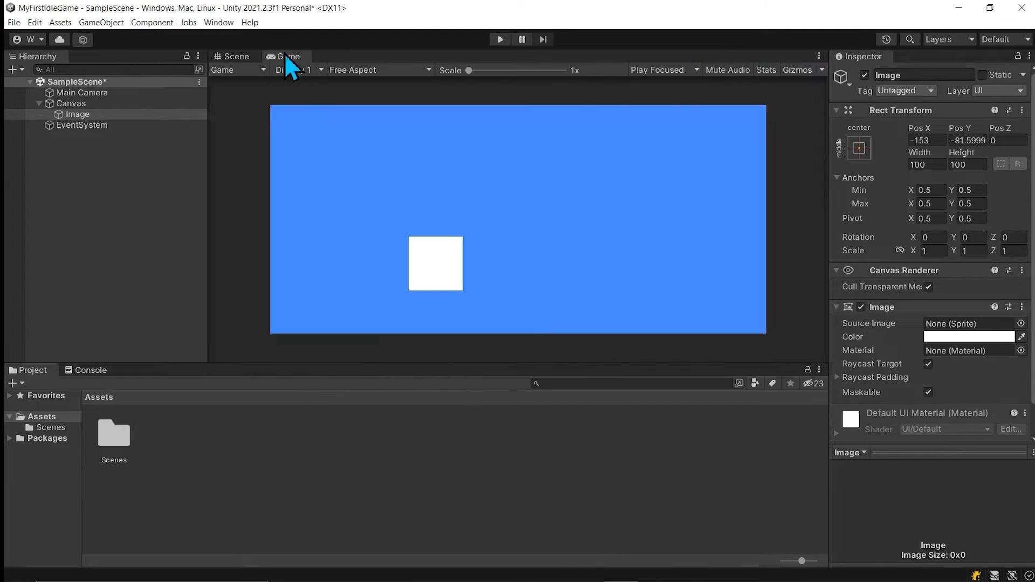
left_click(372, 68)
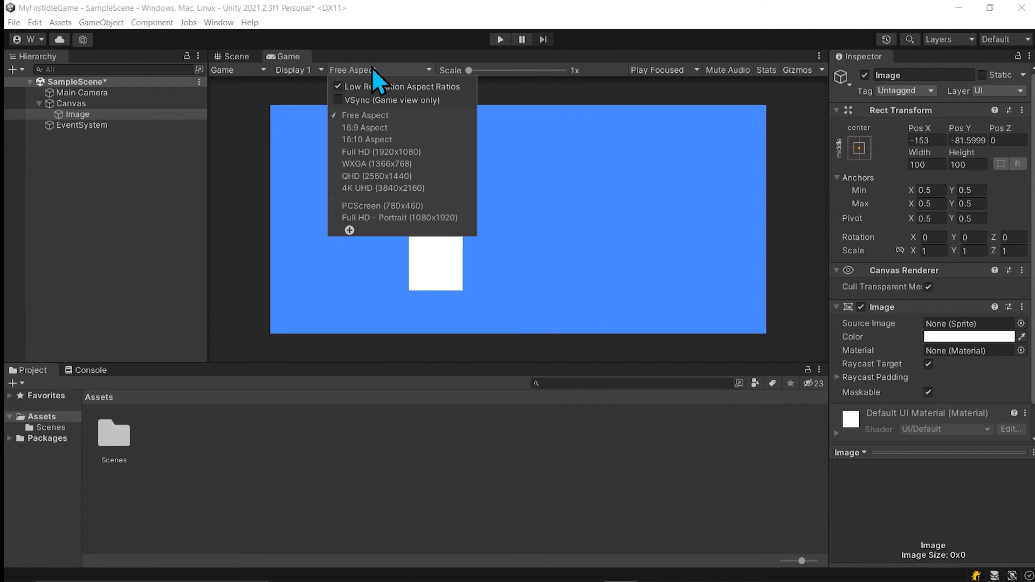
left_click(414, 152)
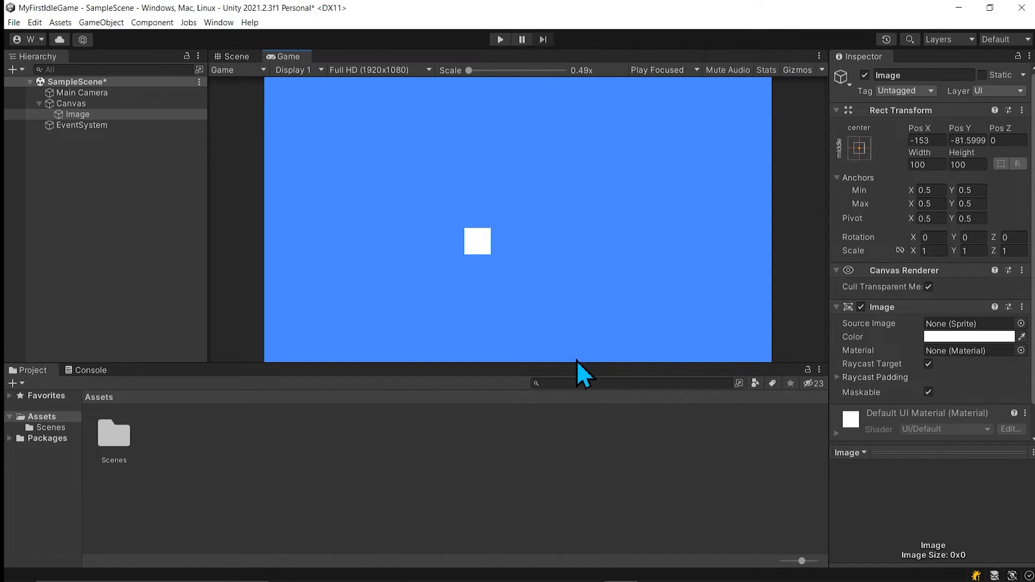
left_click_drag(563, 365, 563, 405)
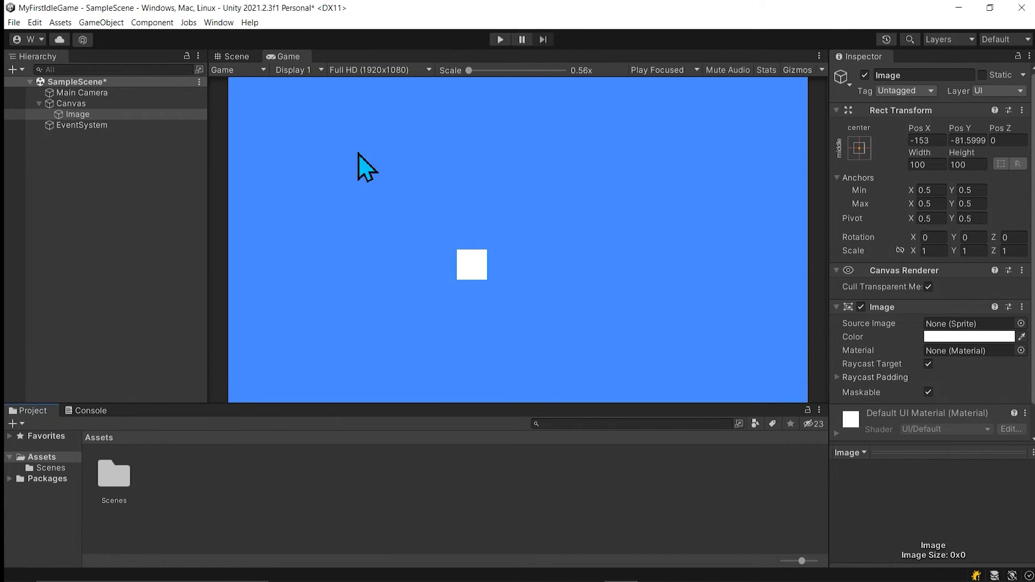
In the Scene view, resize the Image to about 564×508 and move it right to Pos X 455, Pos Y -21
left_click(234, 56)
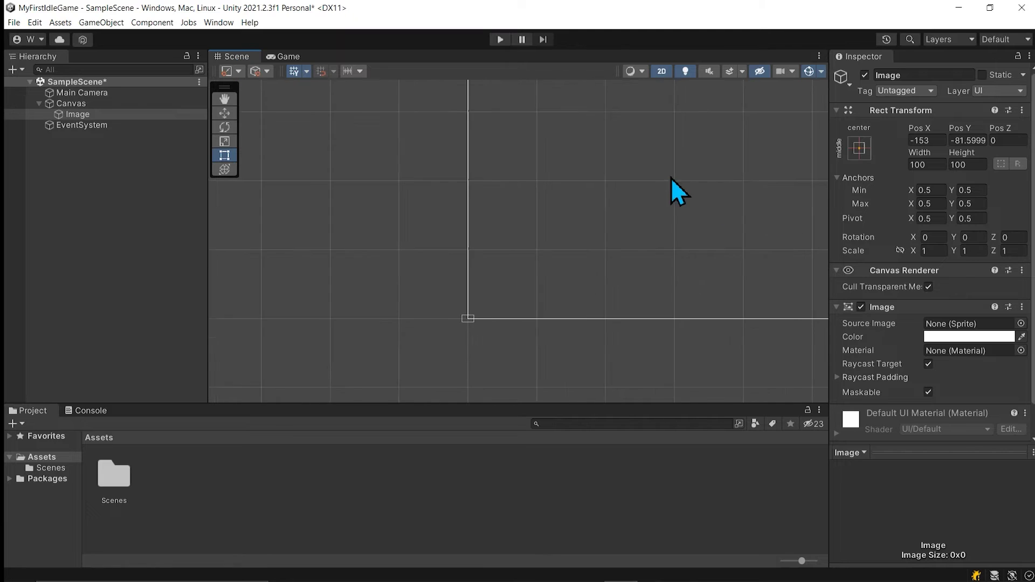
middle_click_drag(699, 179, 485, 277)
scroll(458, 291, "down", 2)
scroll(624, 259, "down", 2)
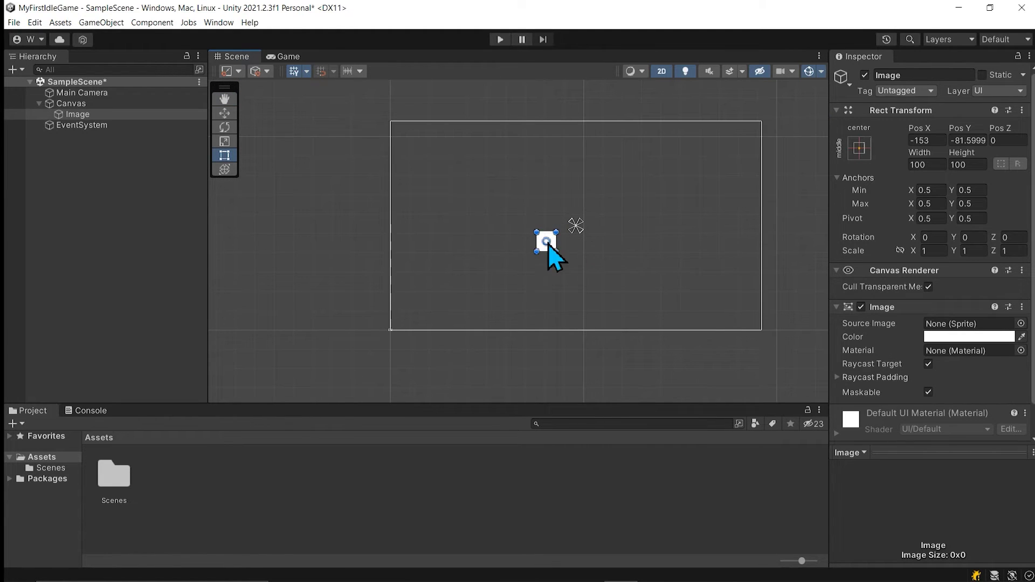
left_click_drag(546, 241, 546, 168)
key("ctrl+z")
left_click_drag(561, 203, 624, 201)
left_click_drag(623, 240, 695, 239)
left_click_drag(713, 275, 694, 259)
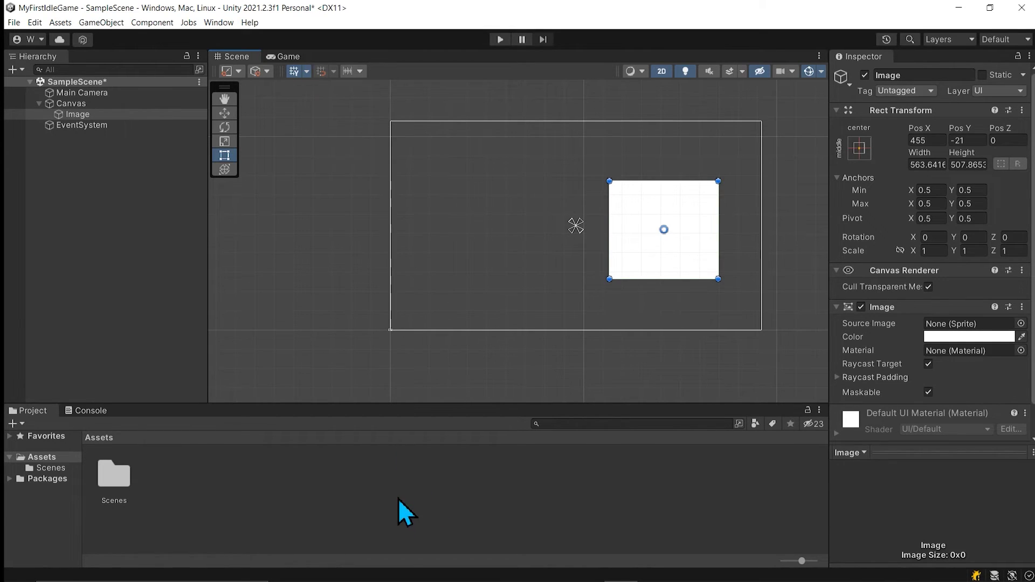
Bring up the Enemies folder in File Explorer and drag abner.png into Unity's Assets
left_click(386, 574)
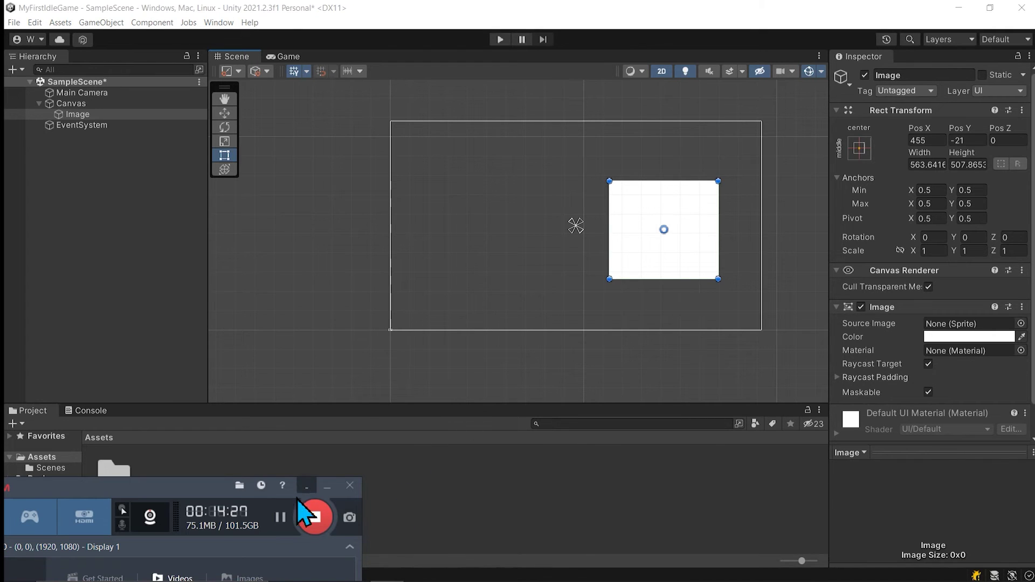
key("alt+Tab")
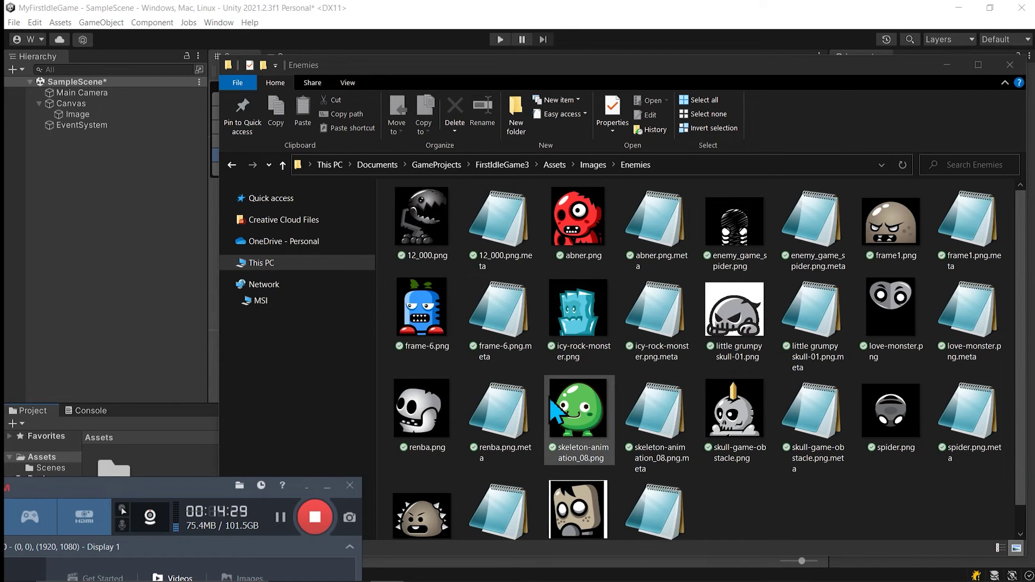
left_click(799, 507)
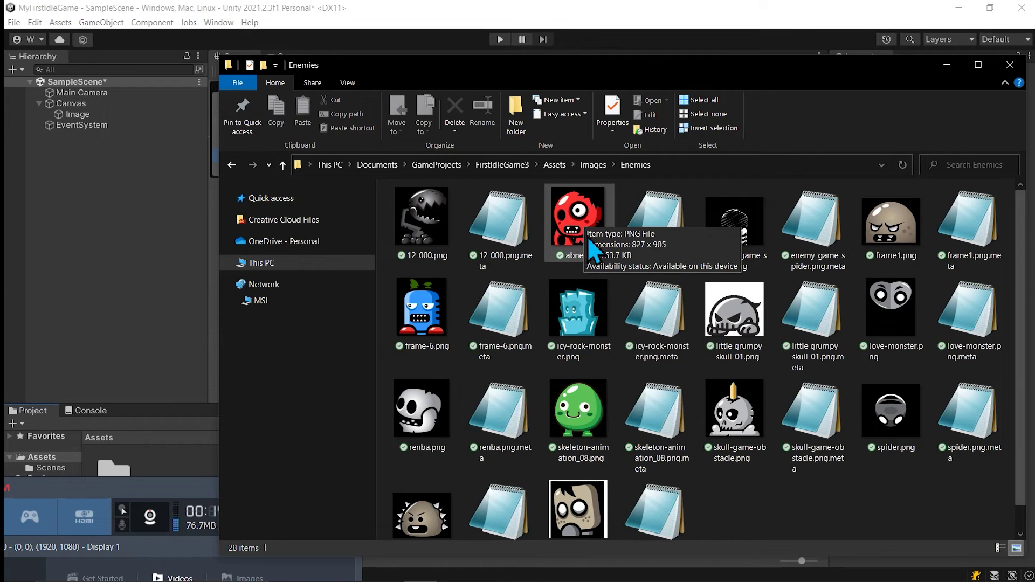
left_click_drag(583, 216, 182, 458)
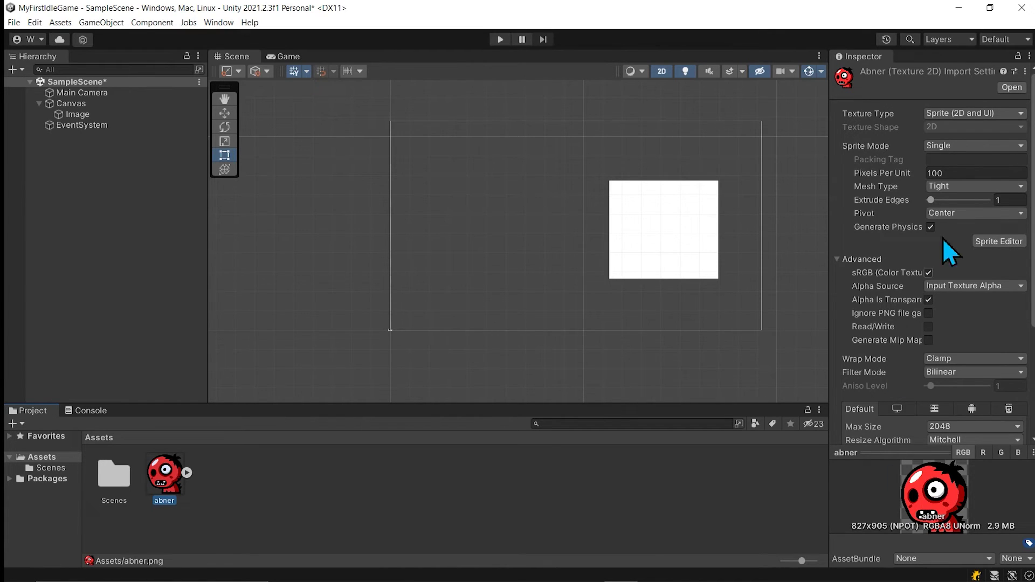
left_click(988, 114)
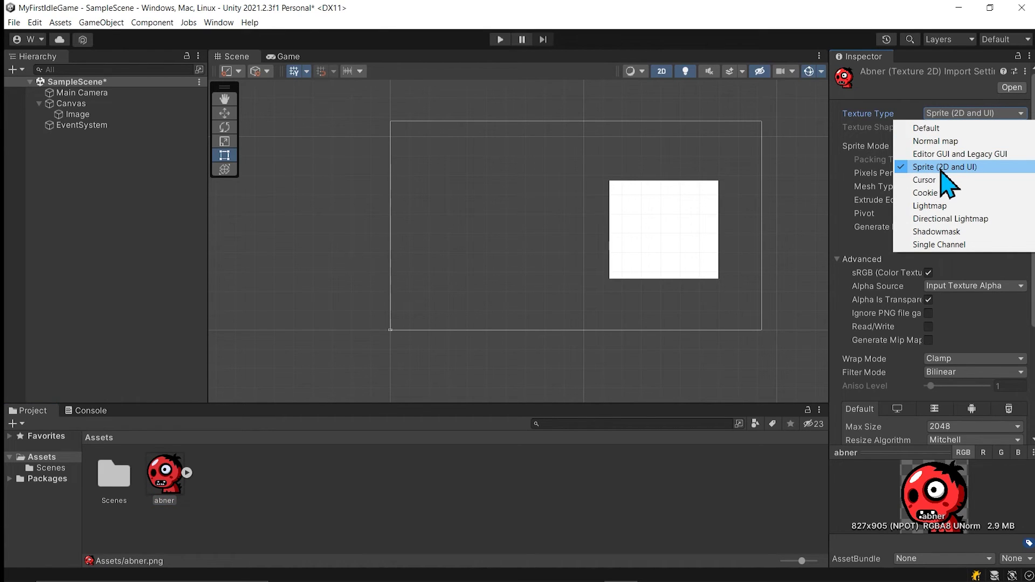
left_click(941, 170)
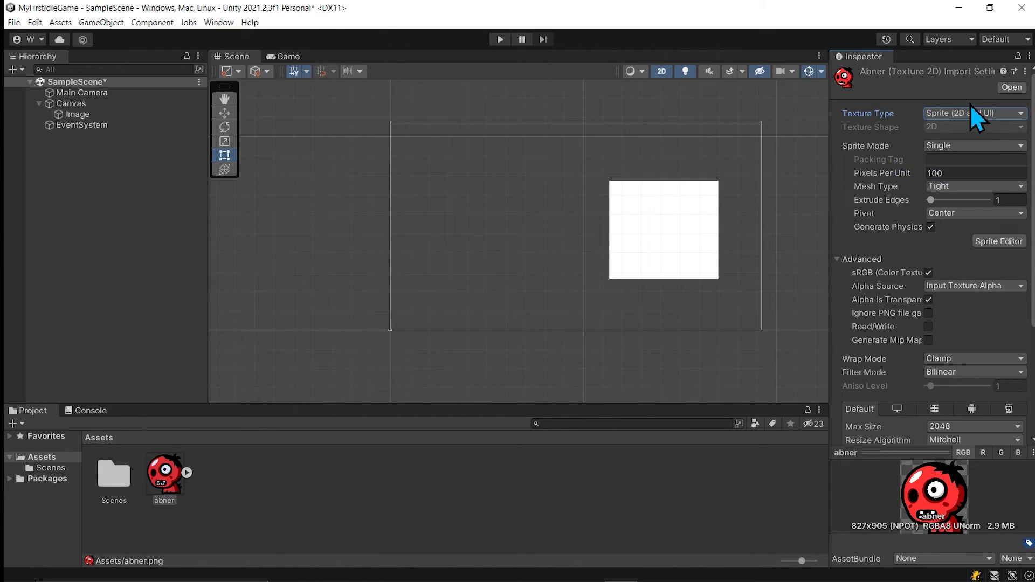
scroll(977, 302, "down", 5)
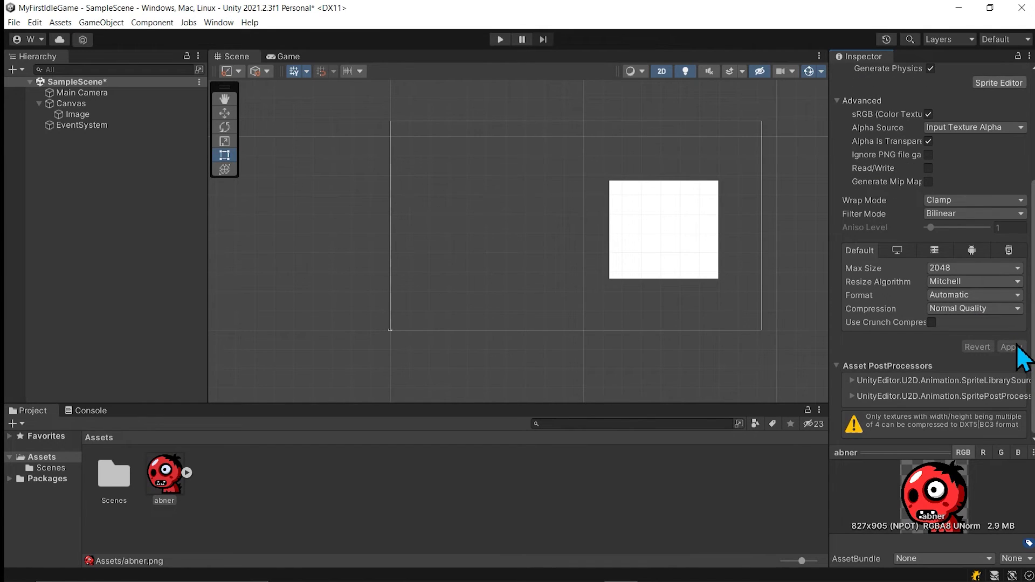
scroll(1014, 349, "up", 5)
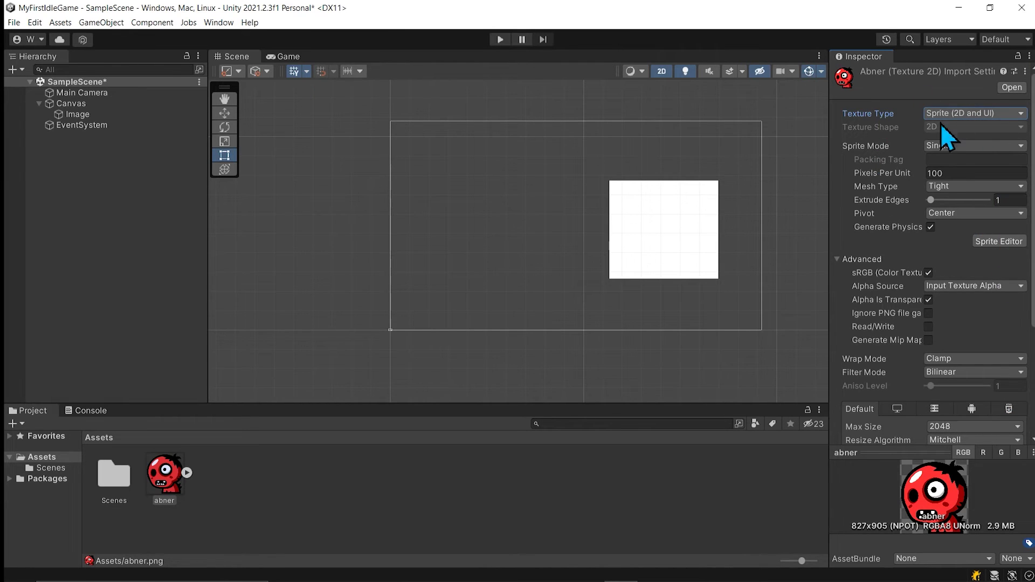
Assign the red abner sprite as the canvas Image's Source Image
left_click(689, 245)
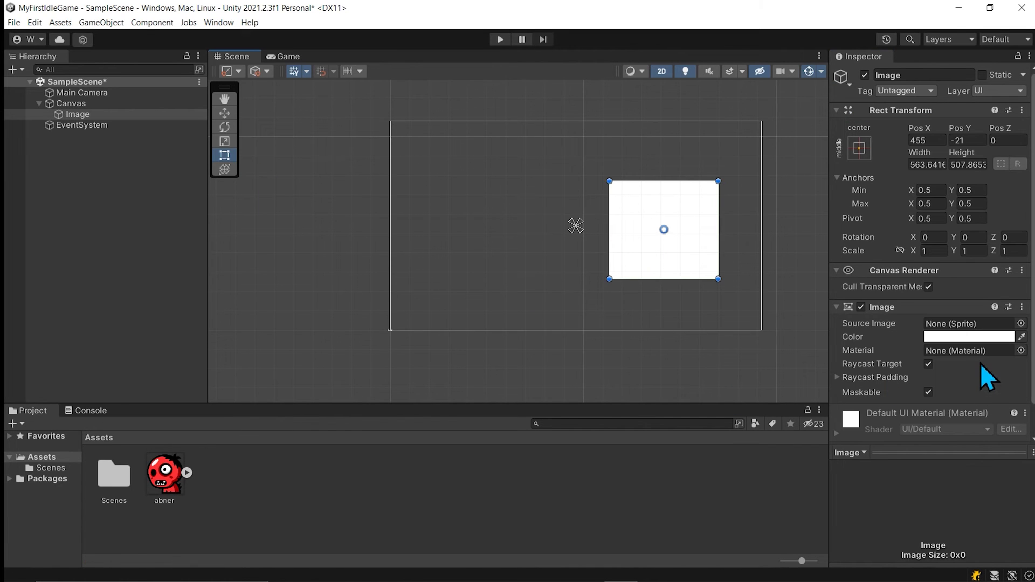
left_click(1020, 324)
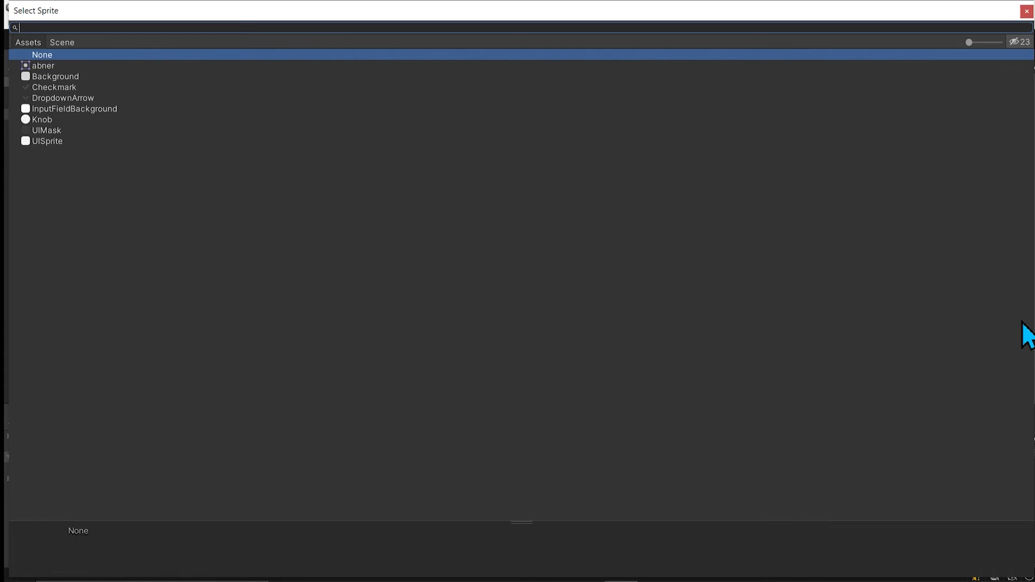
double_click(47, 67)
left_click_drag(164, 483, 958, 325)
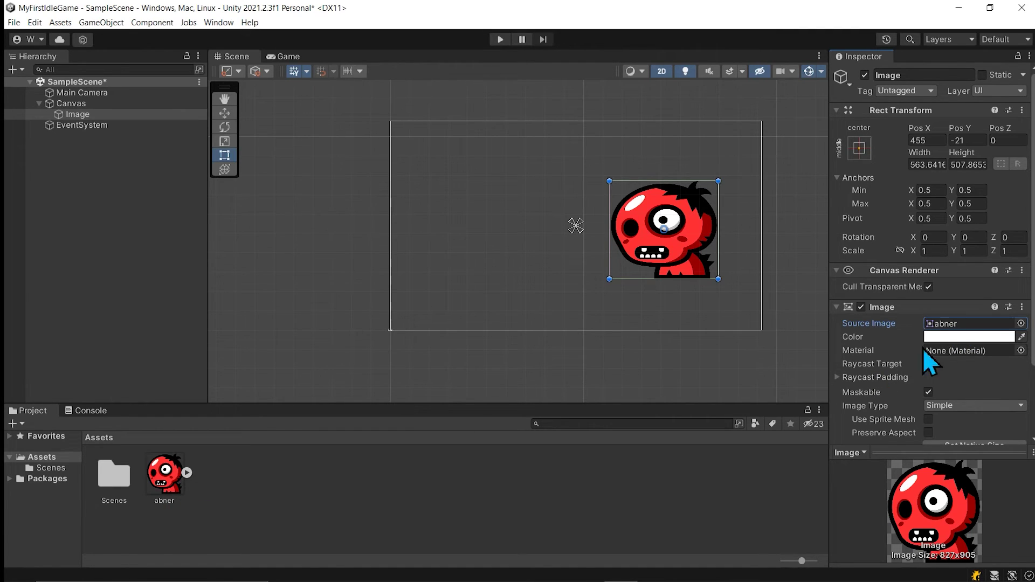
left_click(948, 325)
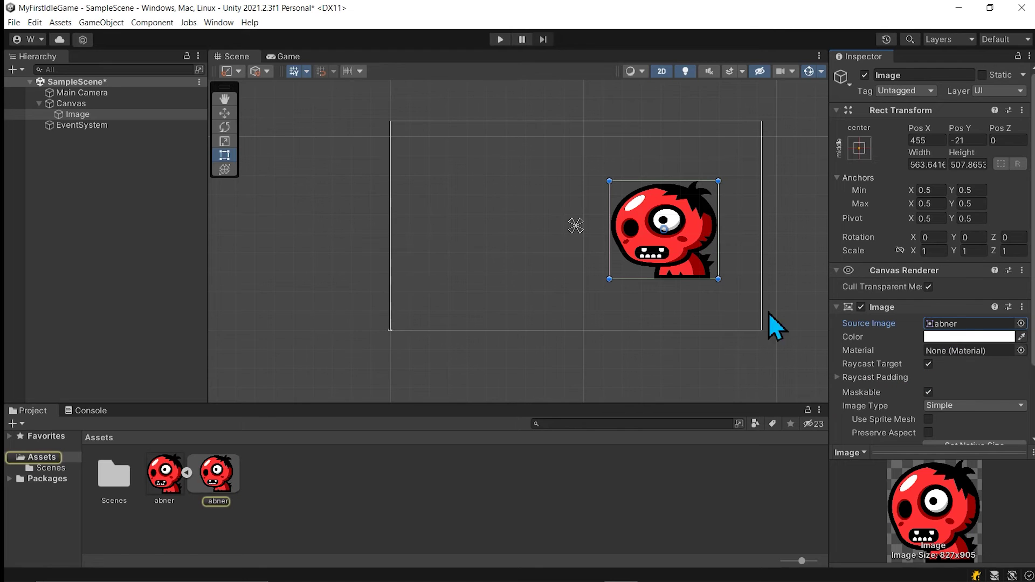
Enlarge the monster image slightly and rename it EnemyImage
left_click_drag(607, 178, 598, 170)
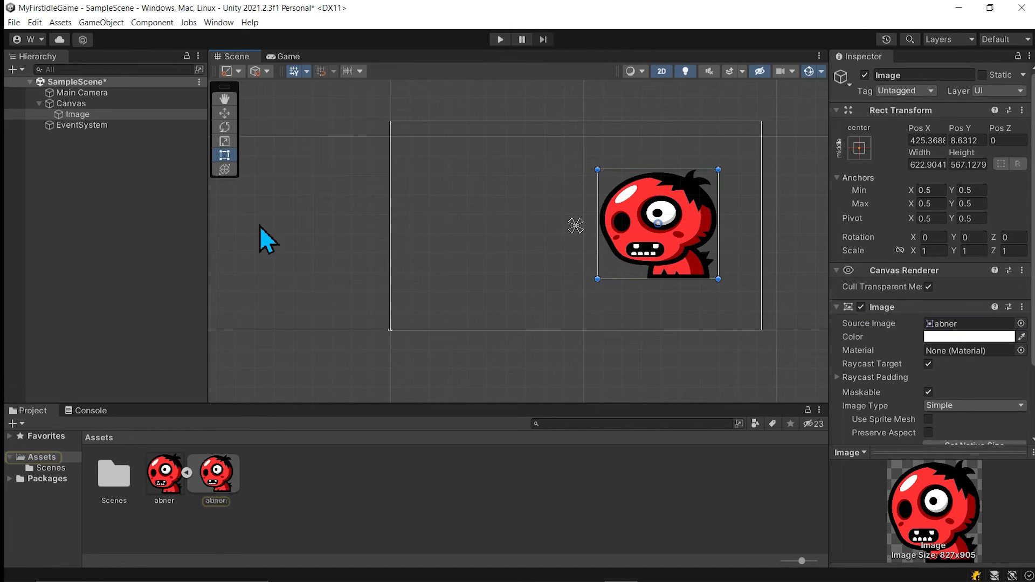
left_click(74, 118)
left_click(73, 115)
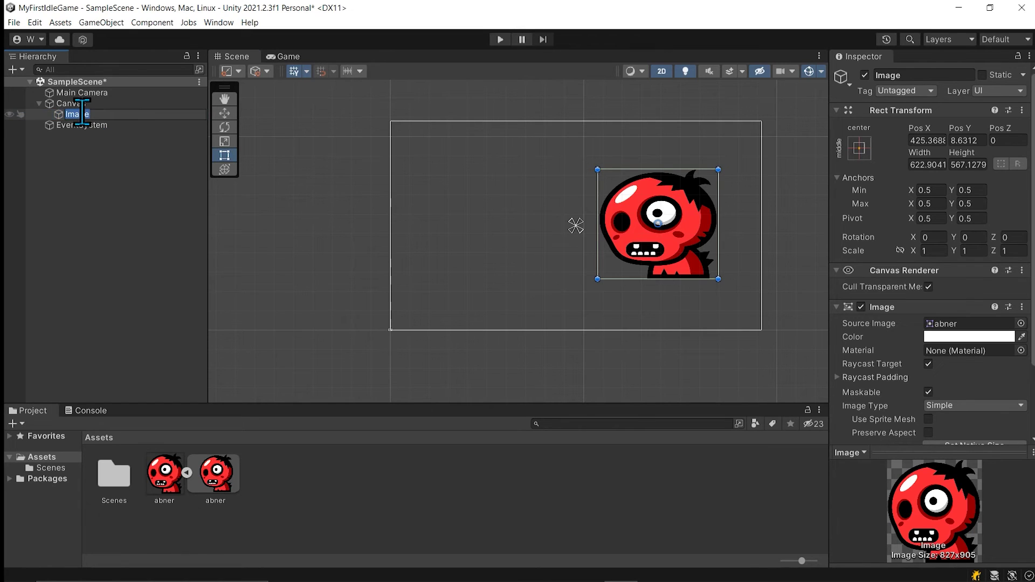
type("EnemyImage")
key("Return")
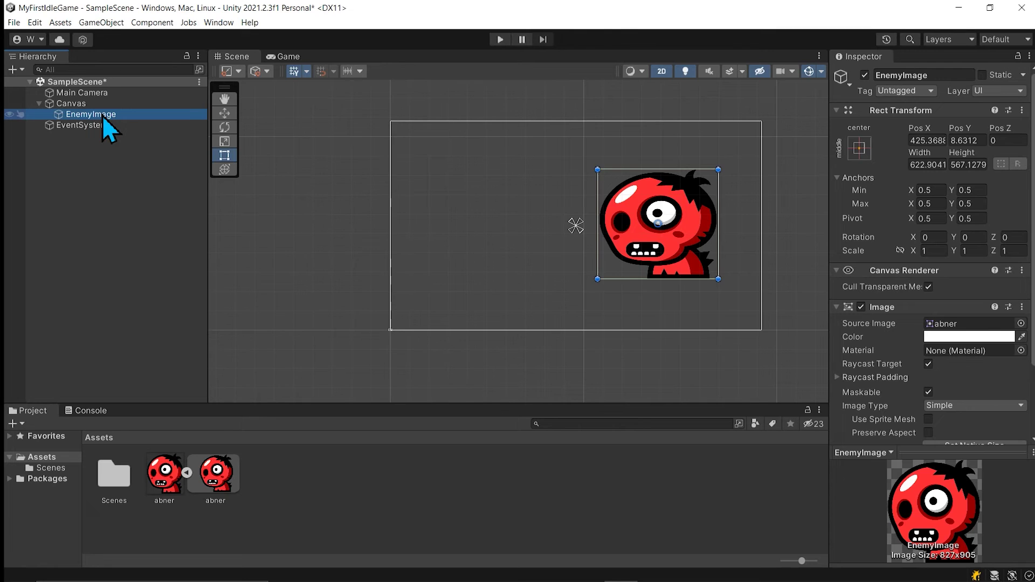
Bring up the Canvas context menu to add a UI Text - TextMeshPro object
left_click(90, 167)
left_click(83, 116)
left_click(75, 105)
right_click(76, 105)
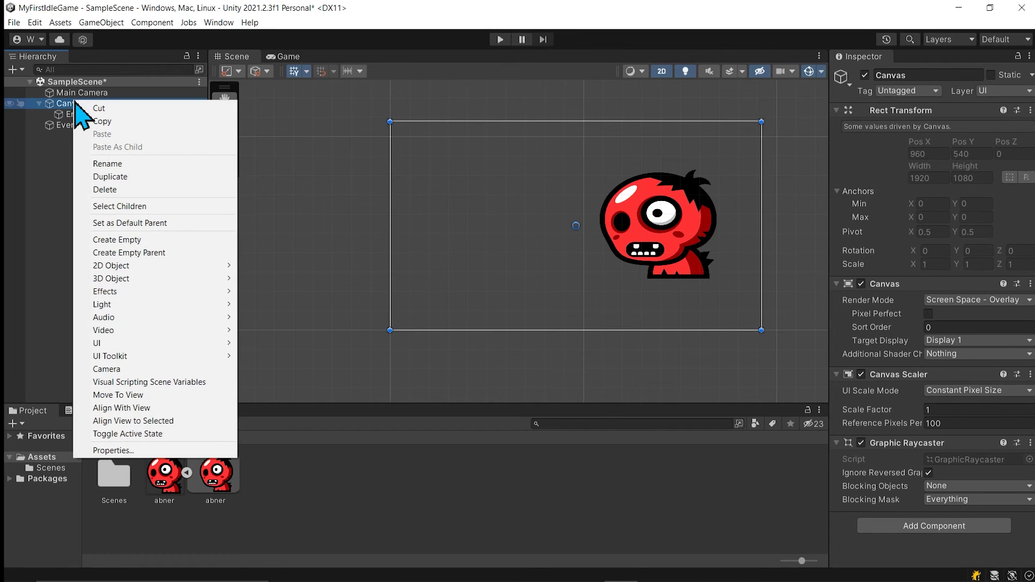
mouse_move(118, 343)
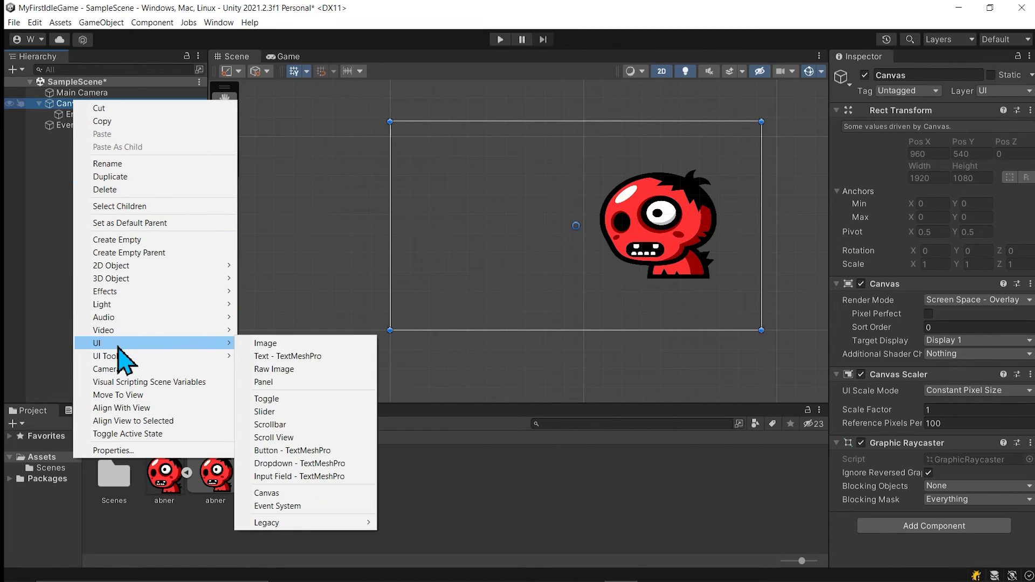
Add the TextMeshPro text, import TMP Essentials, and place the enlarged New Text box top-left
left_click(344, 357)
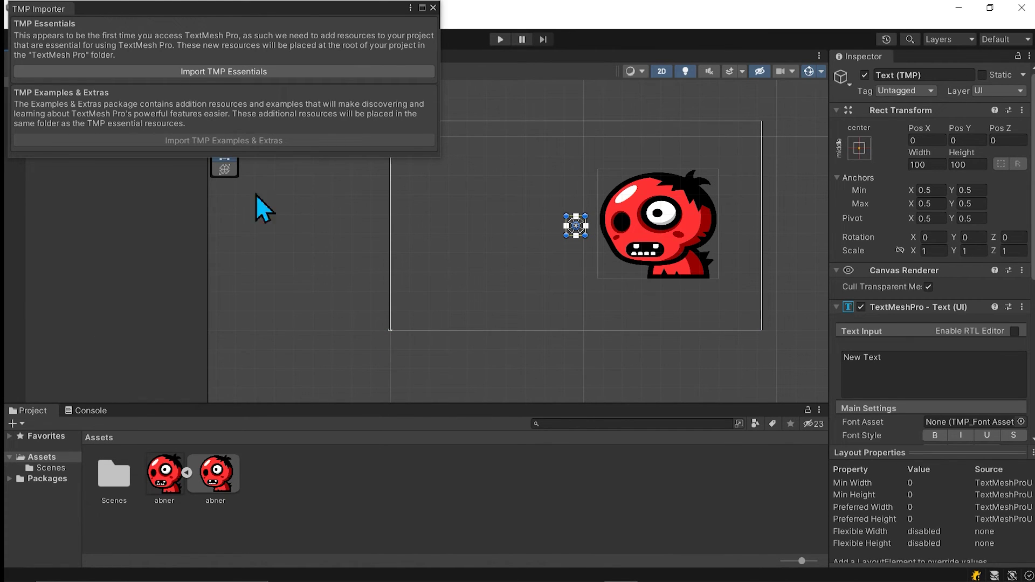
left_click(196, 73)
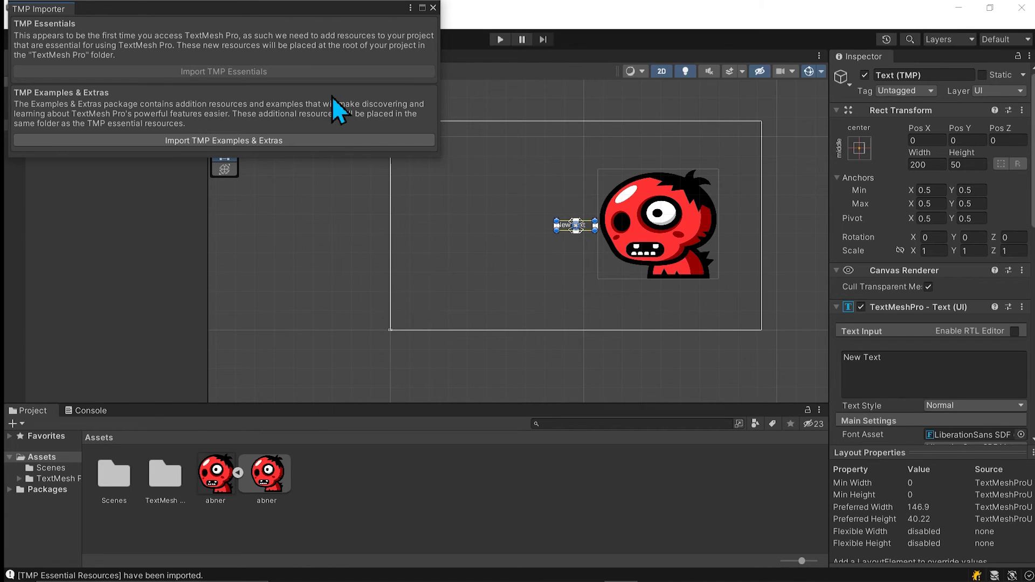
left_click(433, 8)
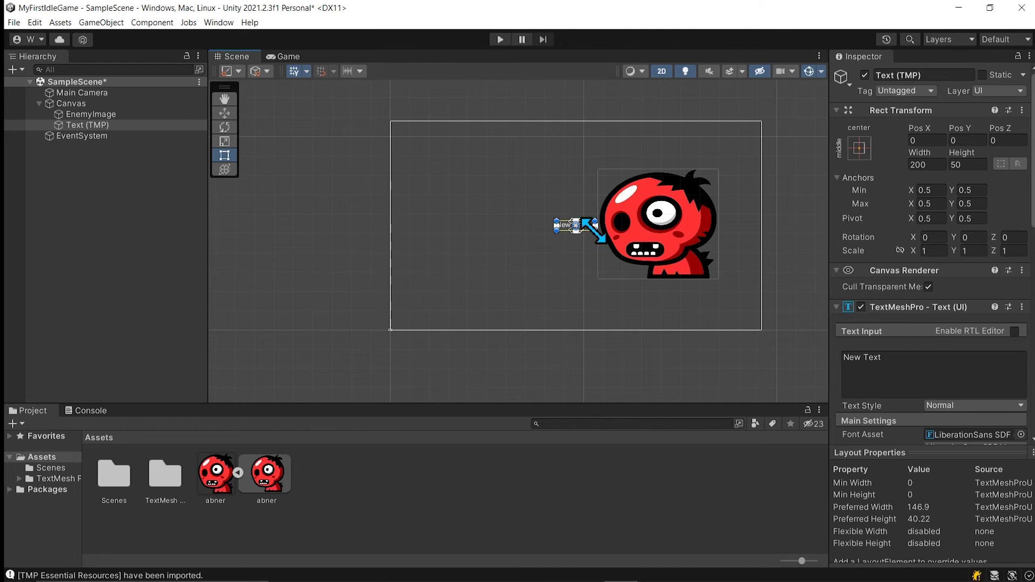
left_click_drag(596, 232, 431, 149)
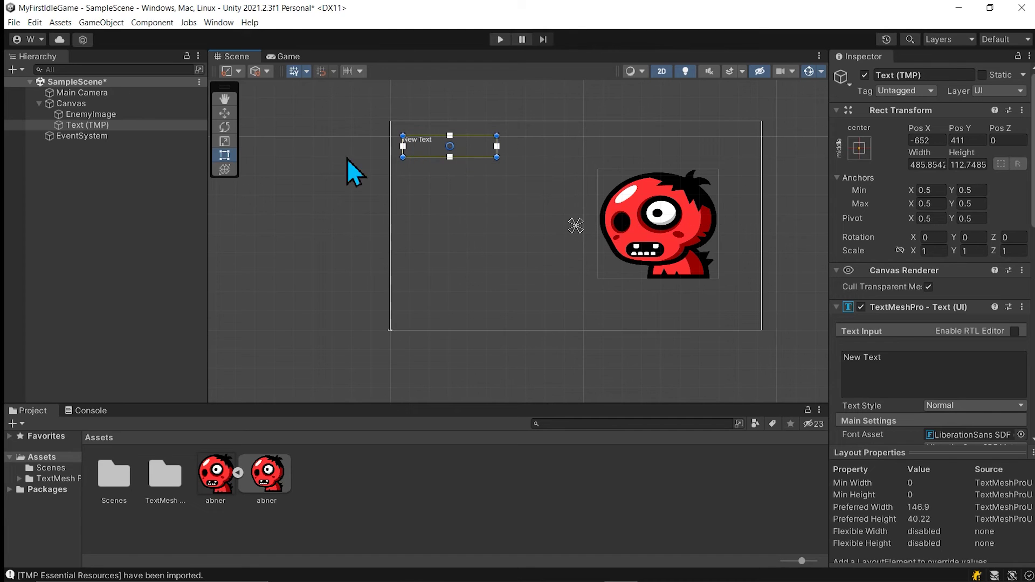
left_click(85, 123)
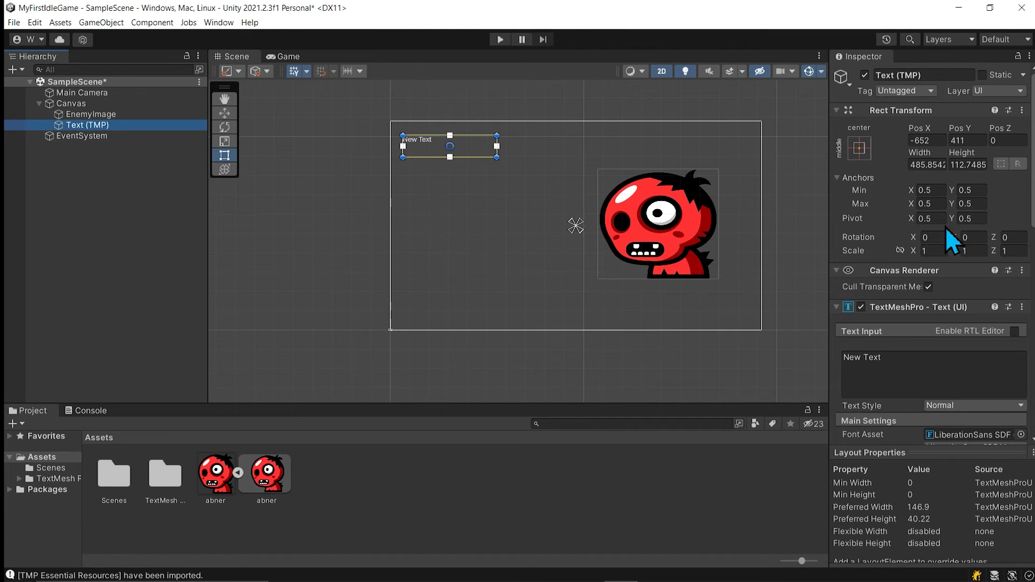
left_click(73, 114)
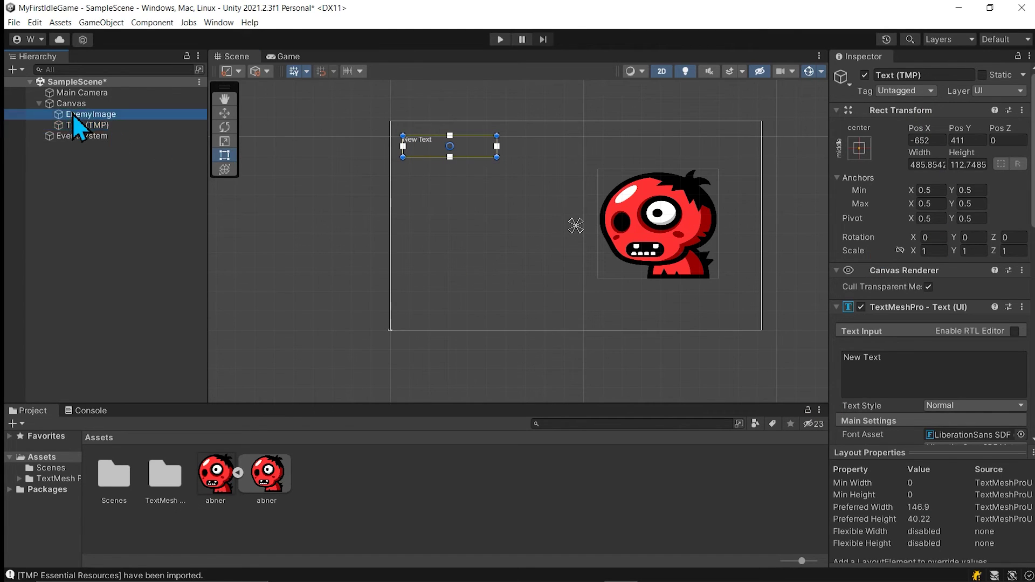
left_click(79, 125)
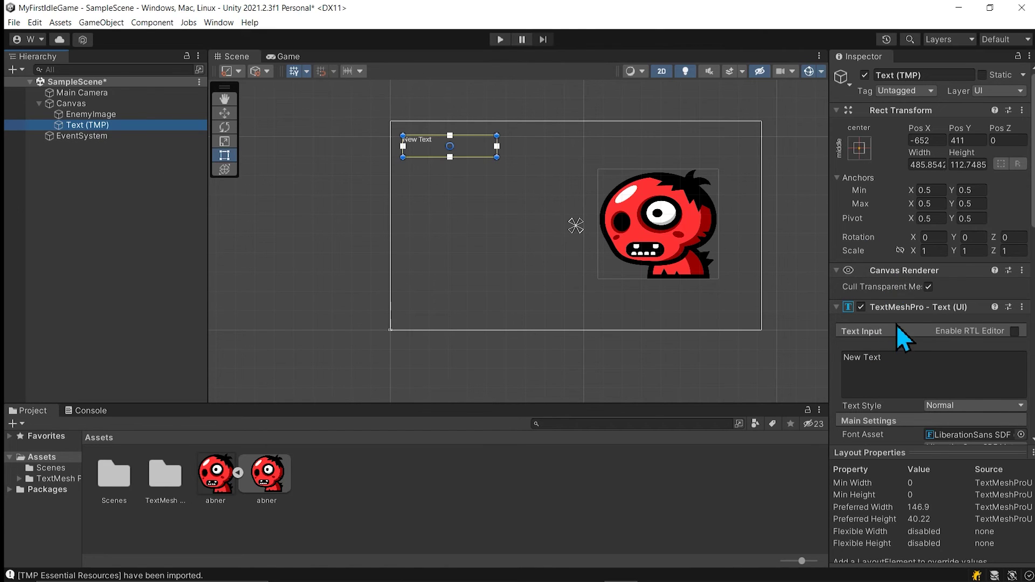
scroll(892, 269, "down", 5)
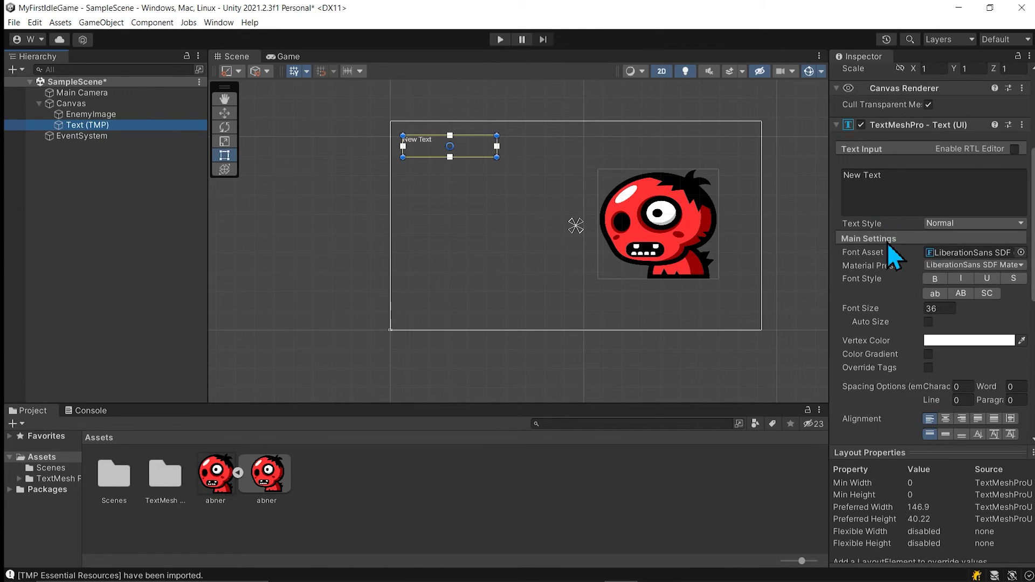
scroll(848, 178, "up", 1)
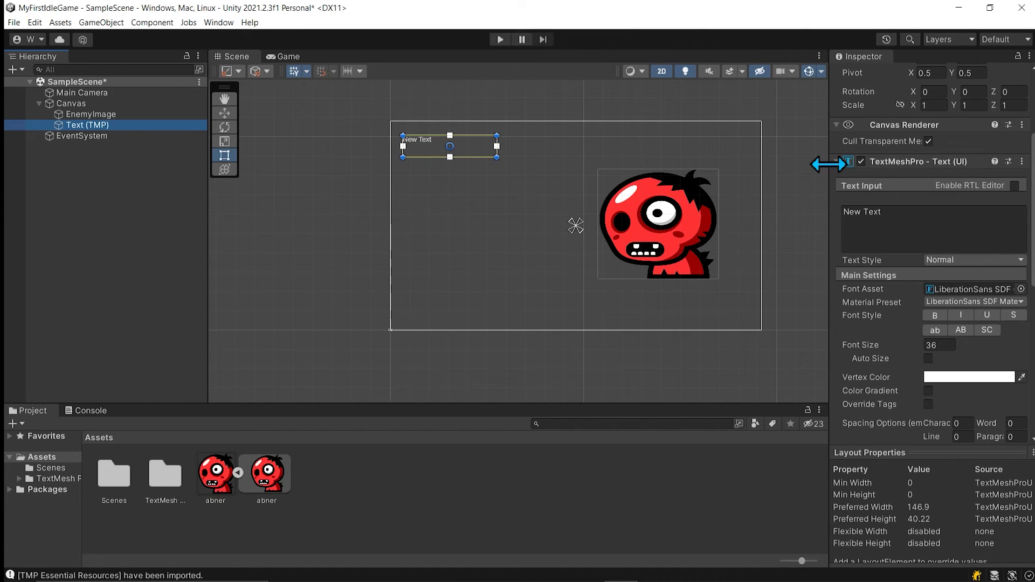
scroll(873, 189, "up", 4)
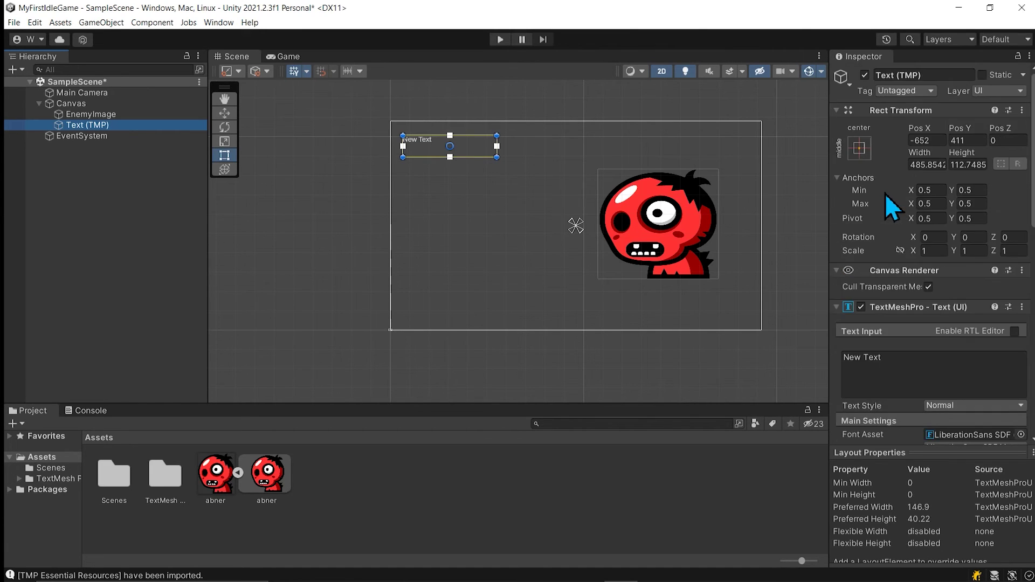
left_click(119, 114)
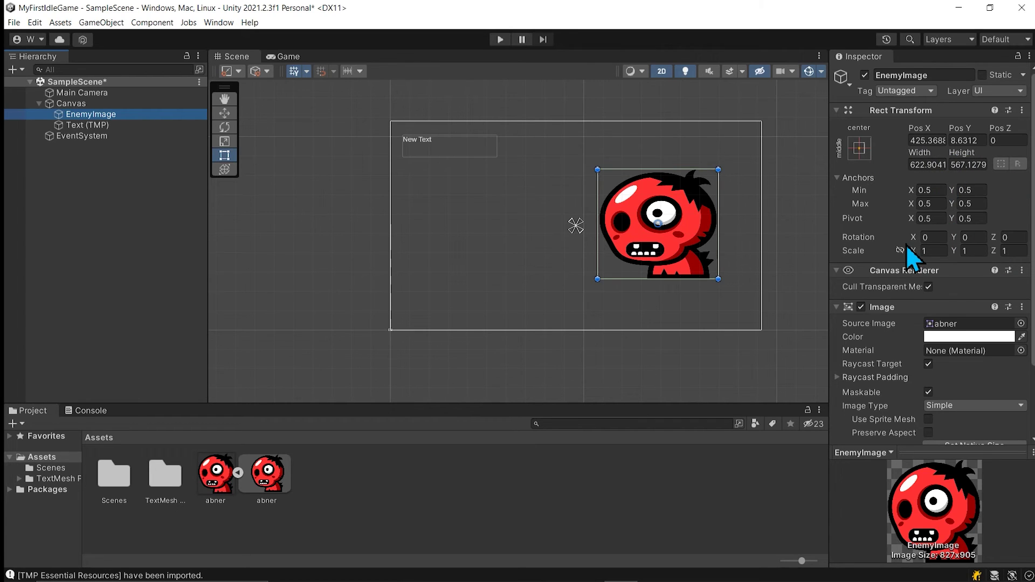
left_click(86, 92)
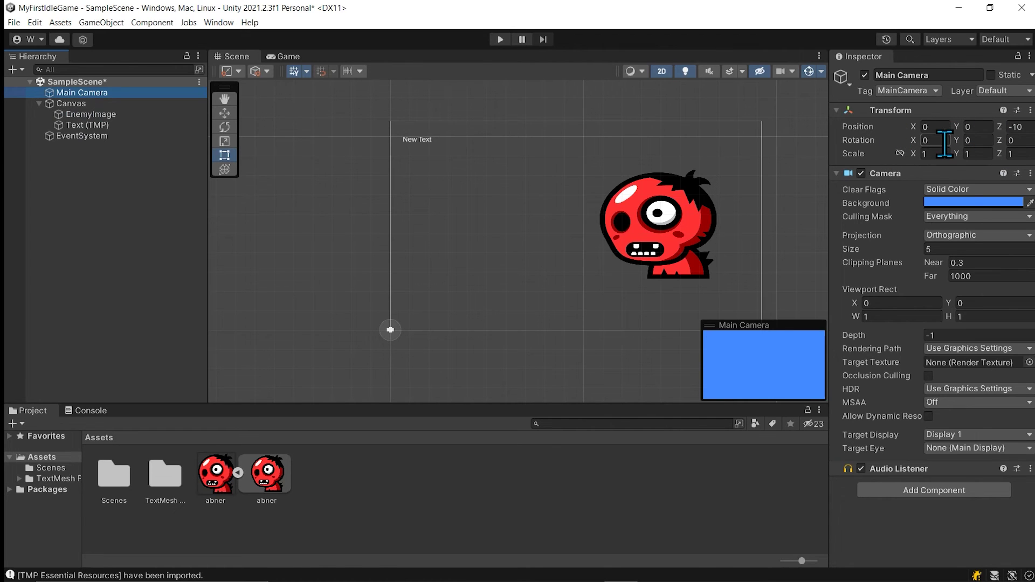
left_click(106, 115)
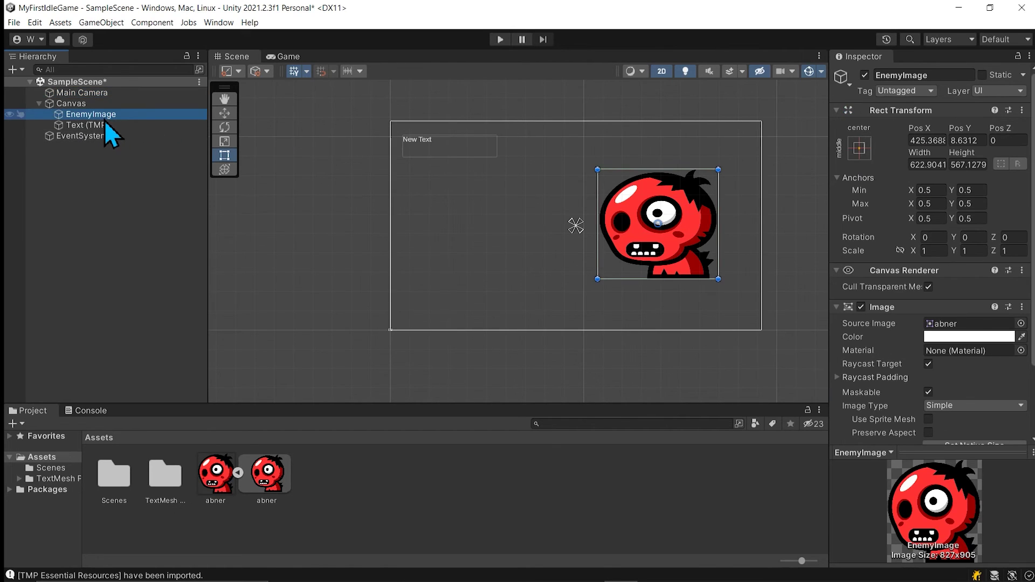
scroll(927, 242, "down", 3)
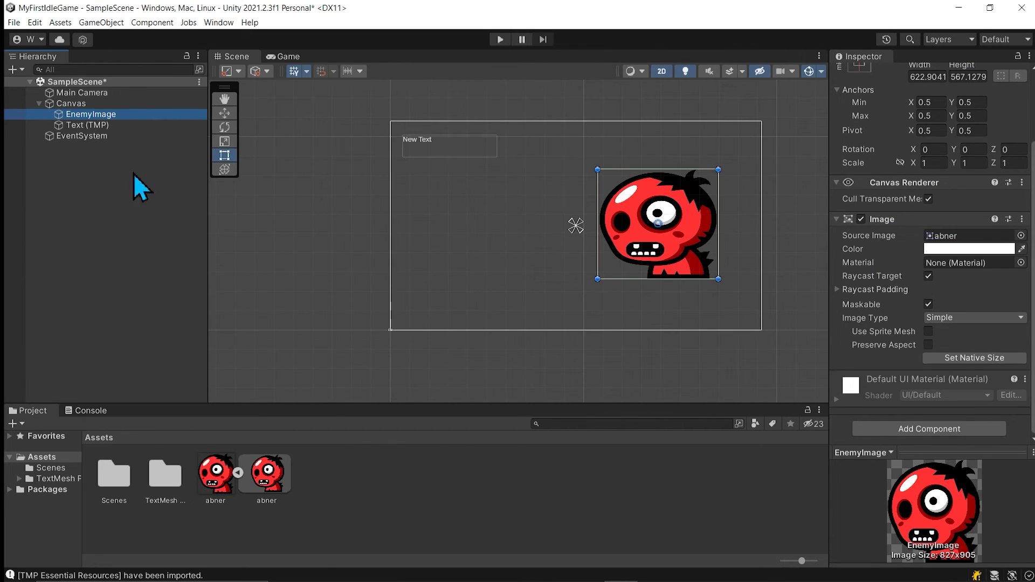
left_click(88, 128)
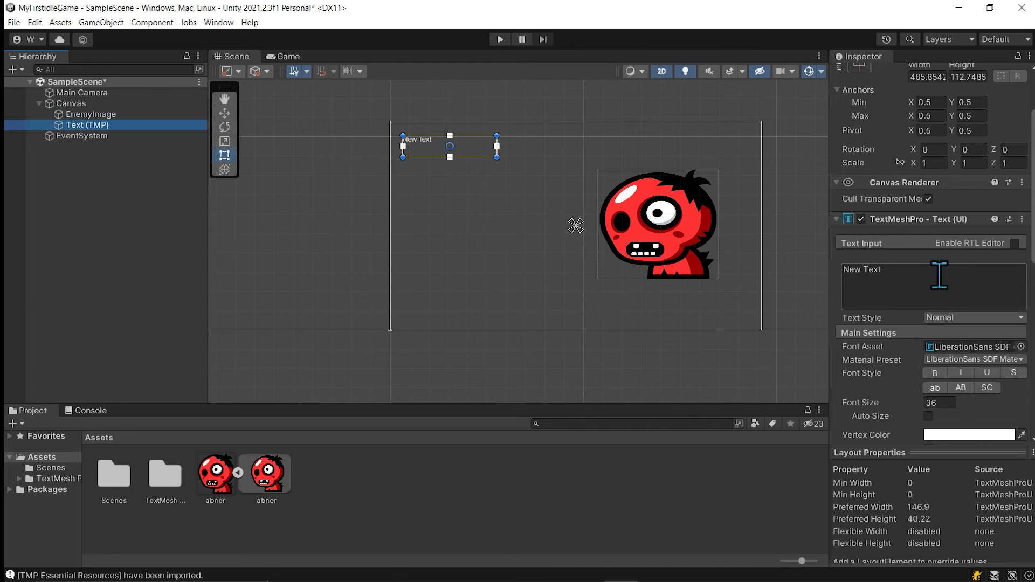
scroll(919, 105, "up", 3)
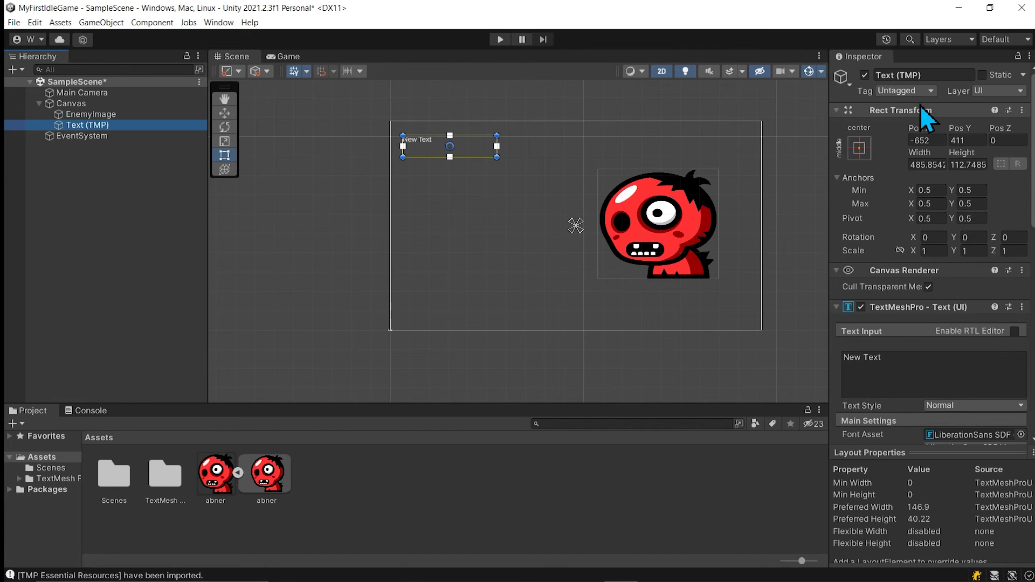
scroll(920, 105, "down", 5)
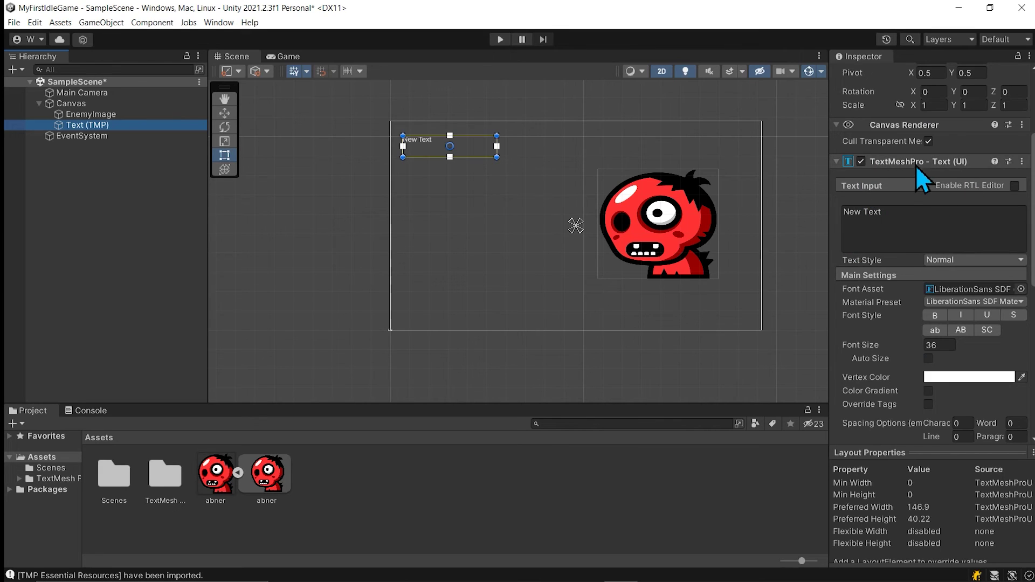
Change the label to 'Gold: [0]', font size 75, bold, with a wider text box
left_click(926, 211)
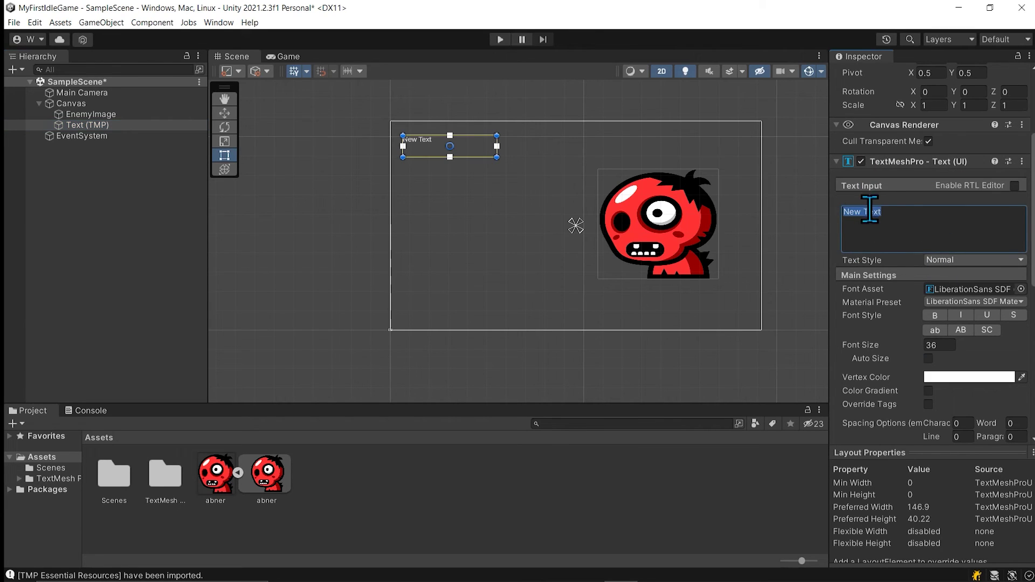
type("Gold")
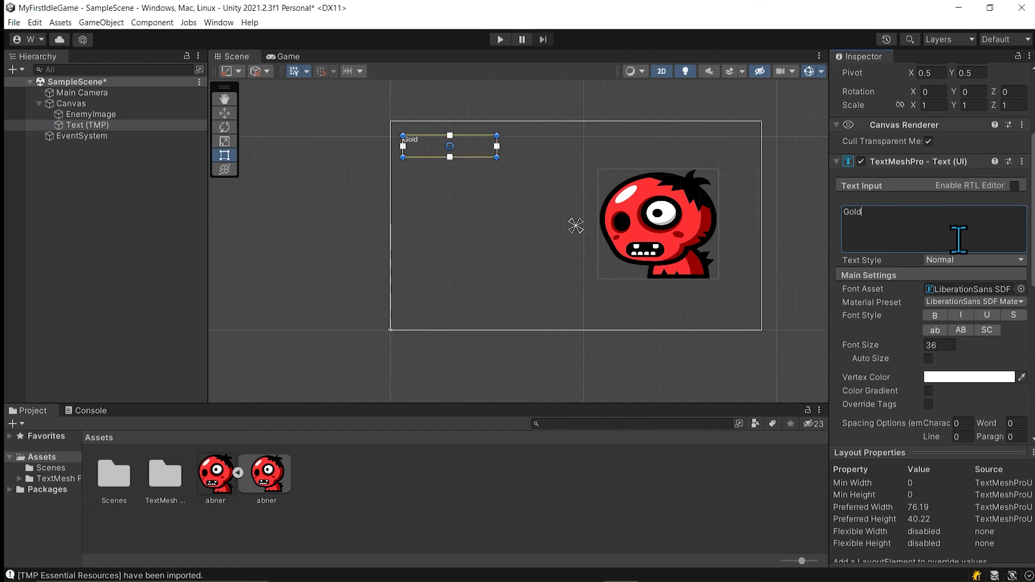
type(": [0")
type("]")
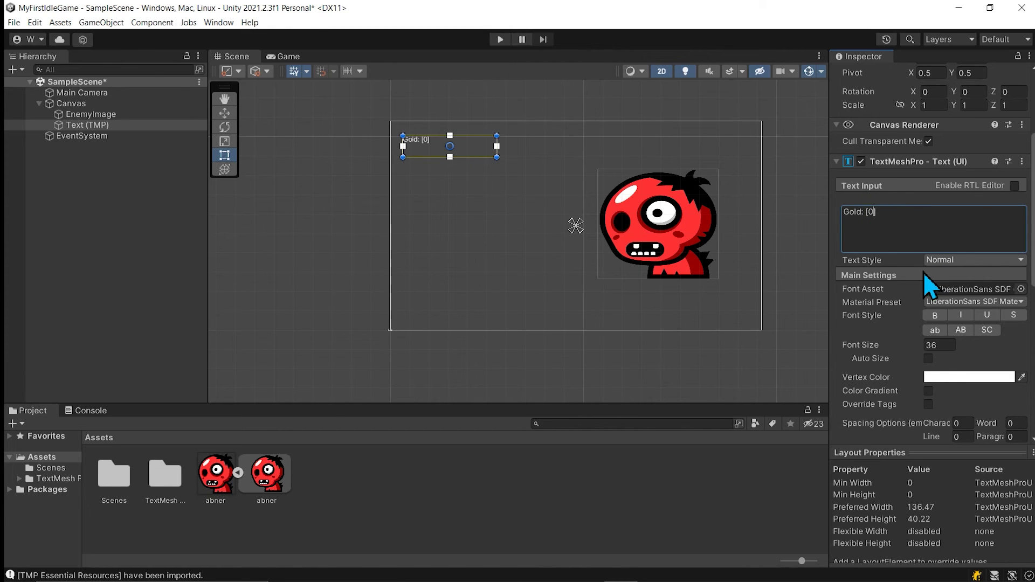
left_click(940, 345)
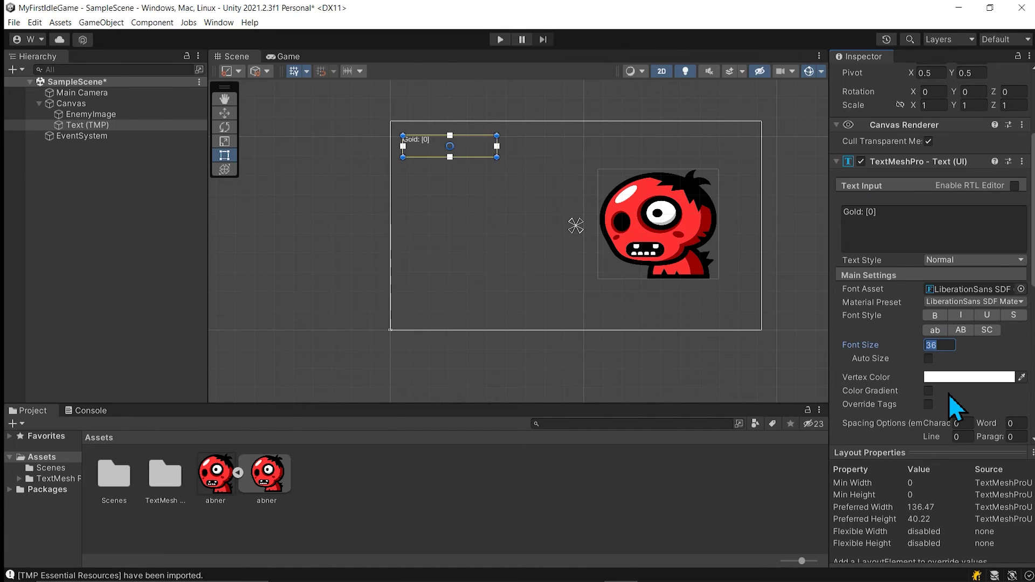
type("75")
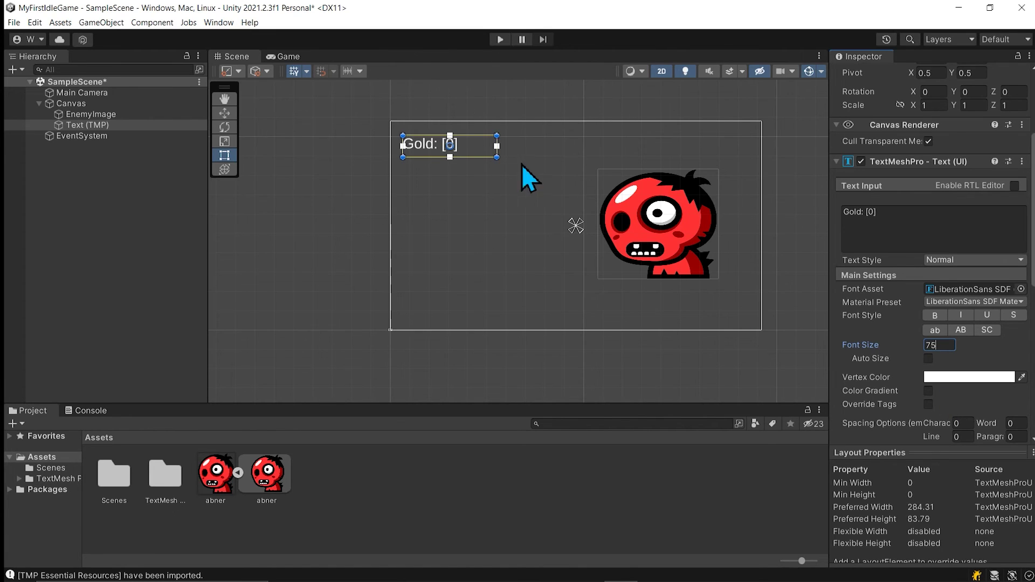
left_click_drag(496, 157, 506, 157)
left_click(936, 313)
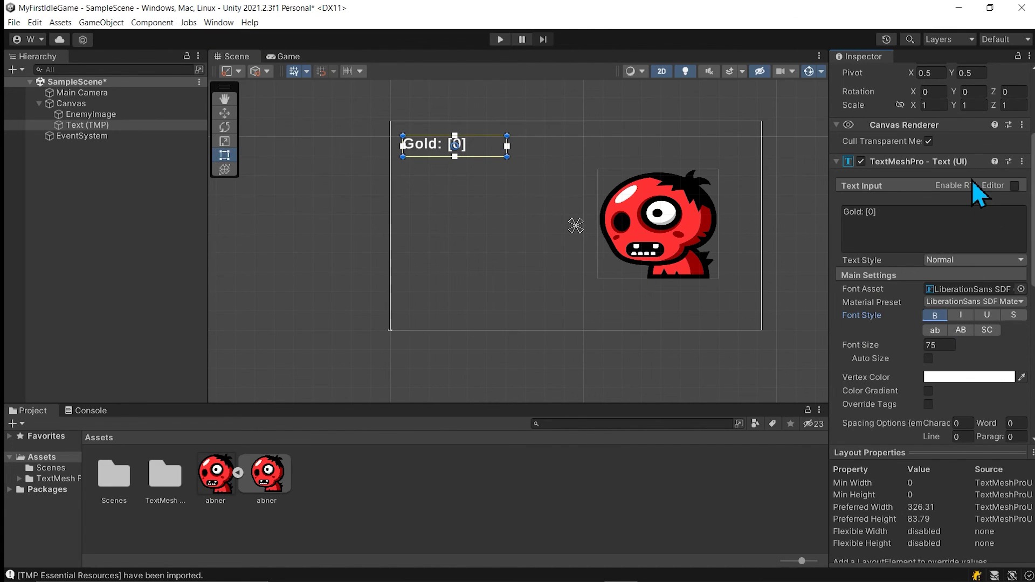
Set the label's vertex colour to the red sampled from the monster
left_click(969, 377)
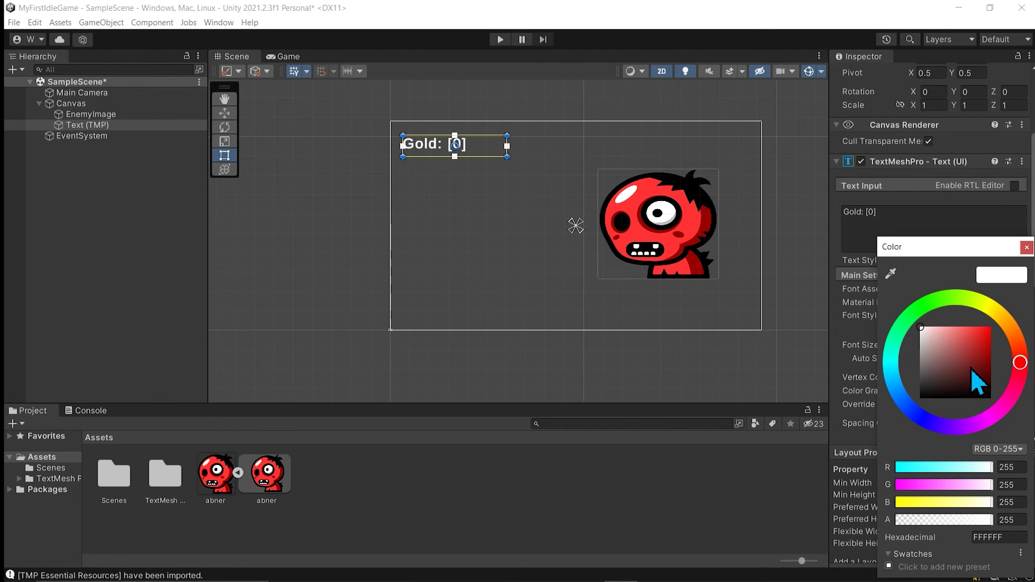
left_click(890, 274)
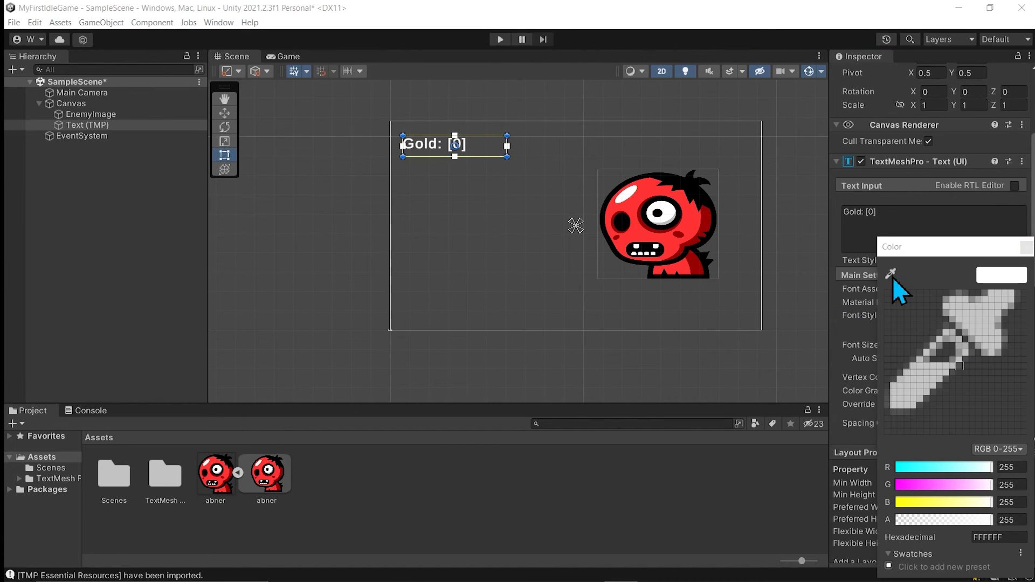
left_click(692, 218)
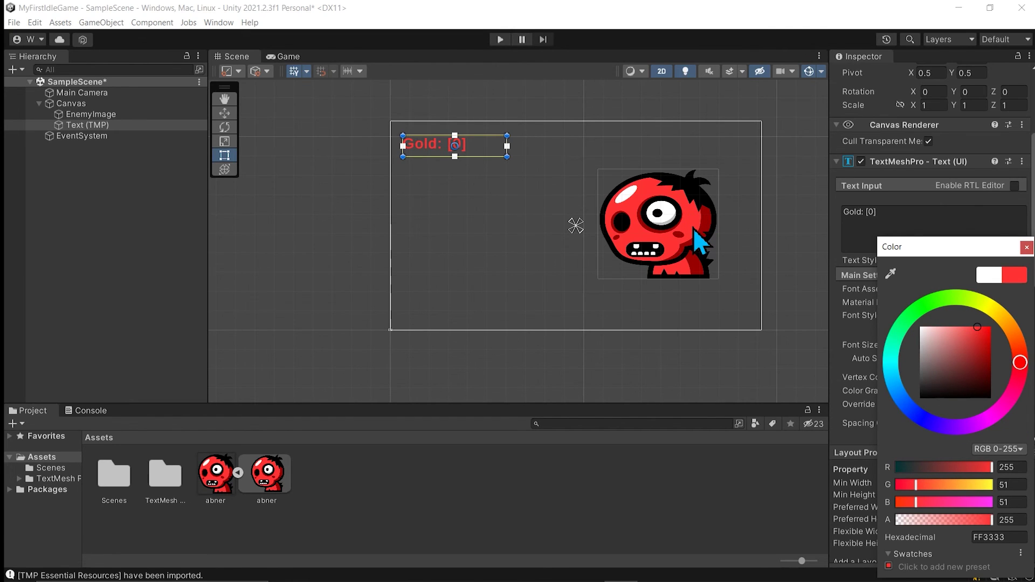
left_click(1026, 248)
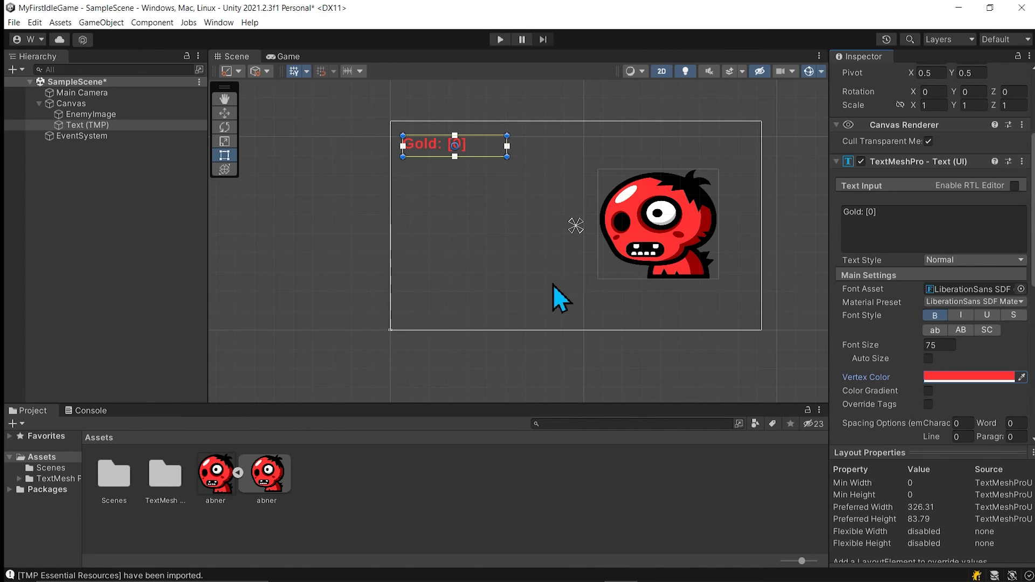
Preview the red label in Play mode, then reset its vertex colour to white
left_click(498, 40)
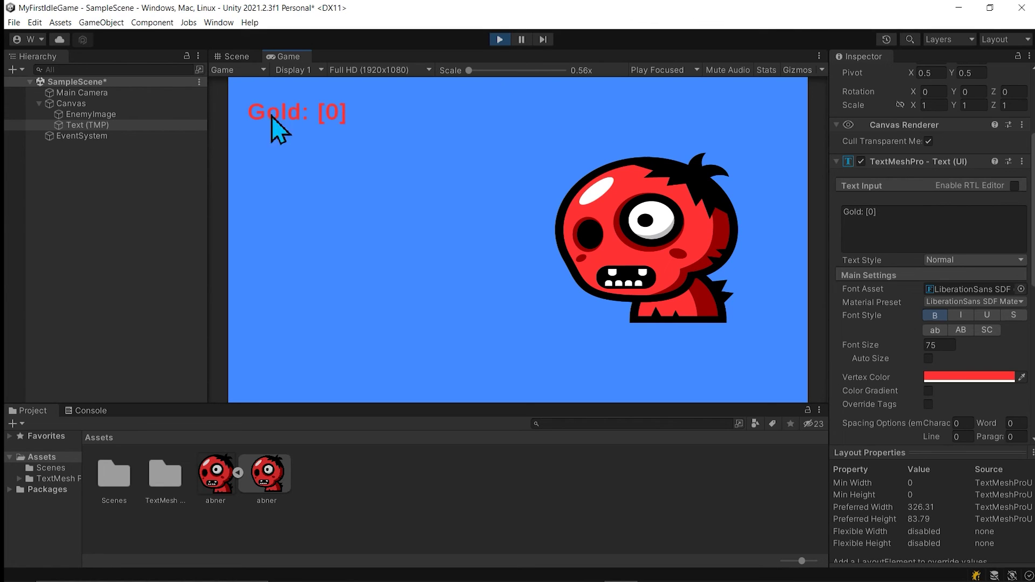
left_click(498, 39)
left_click(965, 377)
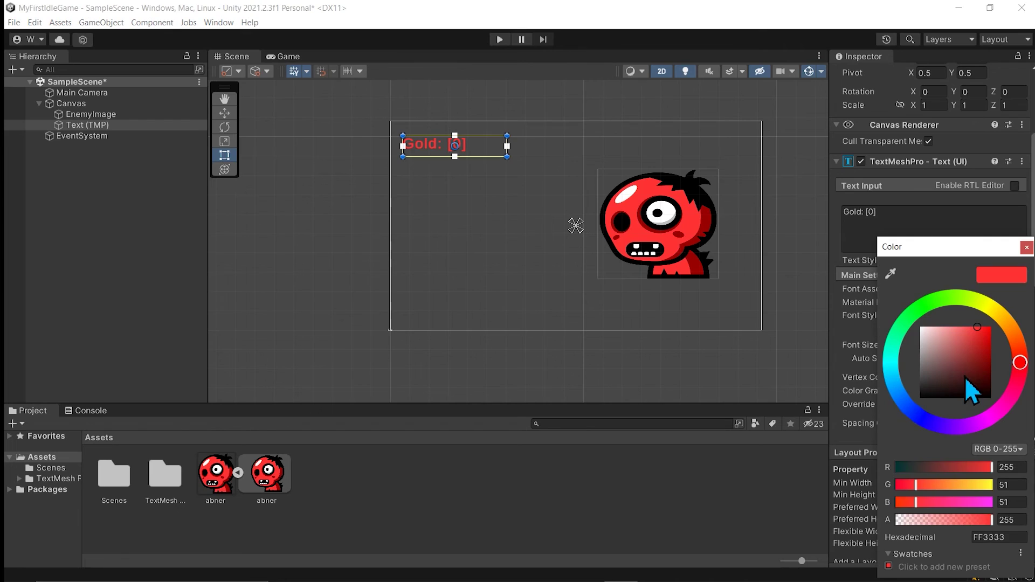
left_click(864, 275)
left_click(794, 243)
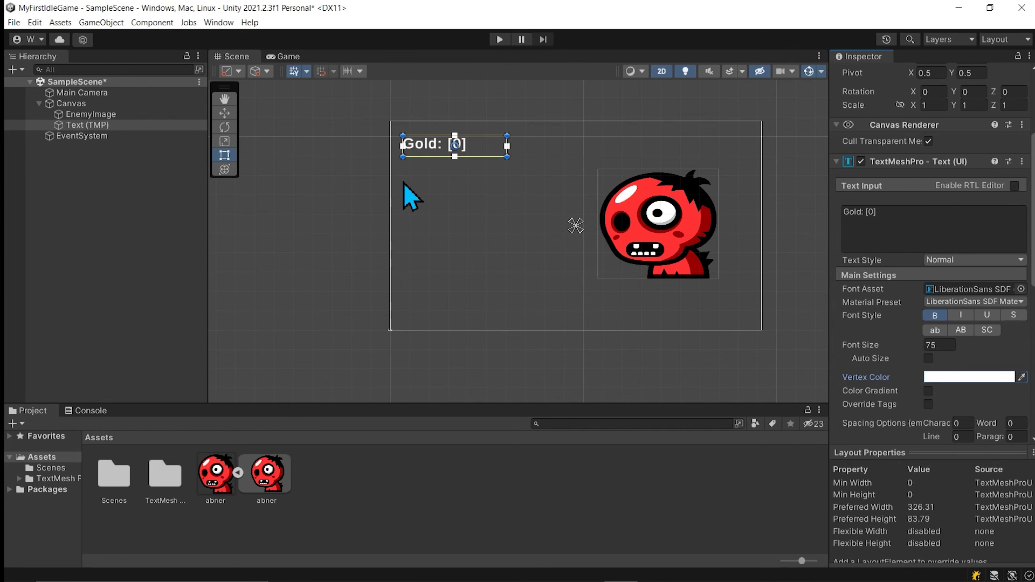
left_click(274, 56)
left_click(237, 56)
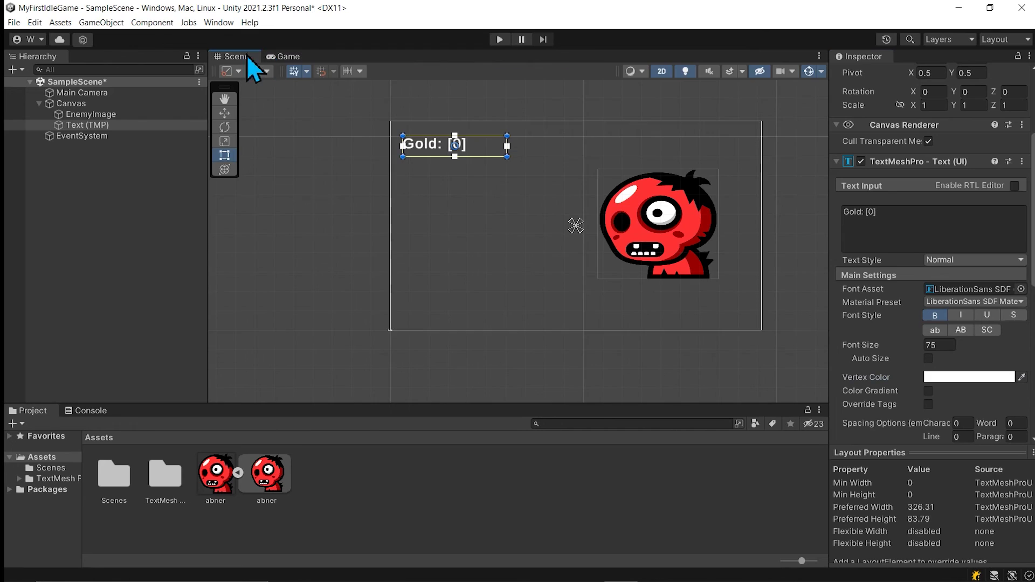
left_click(287, 57)
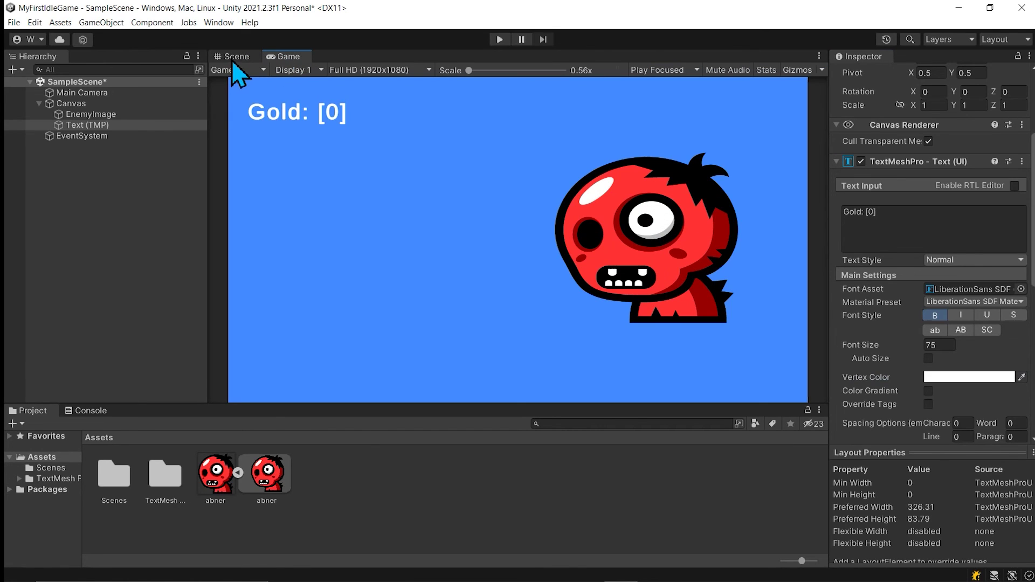
left_click(231, 59)
left_click(286, 59)
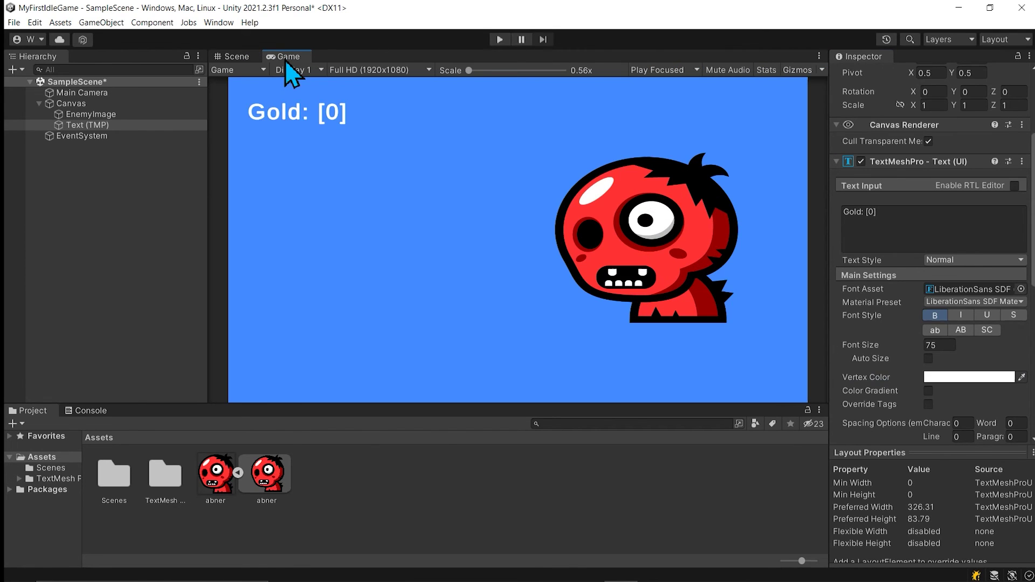
left_click(237, 57)
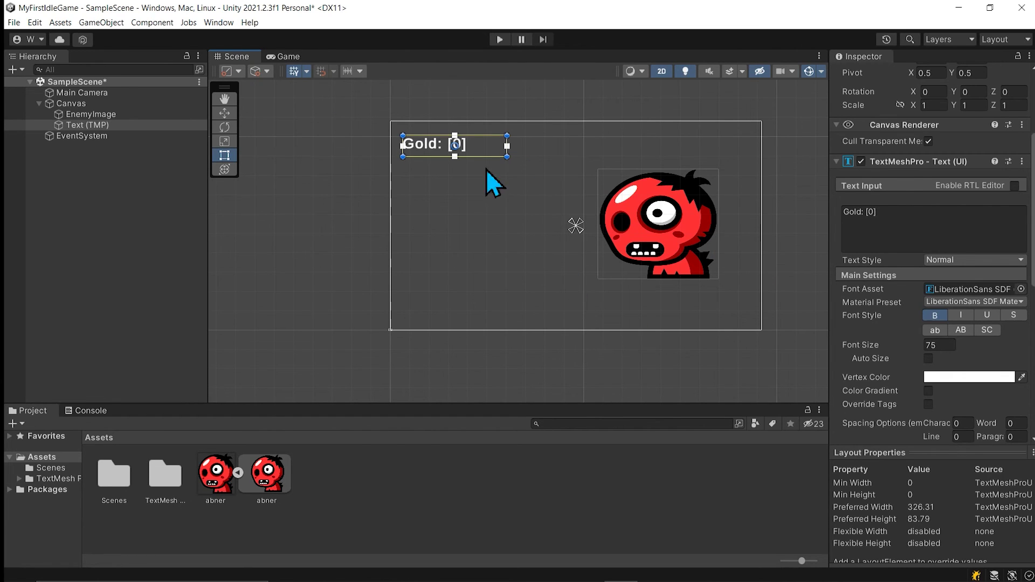
left_click(499, 39)
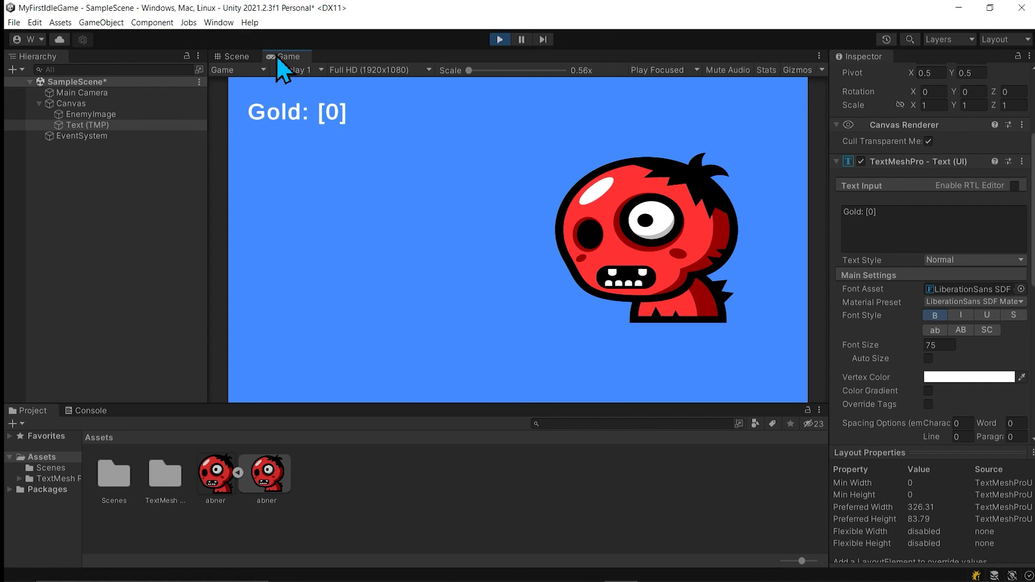
left_click(500, 39)
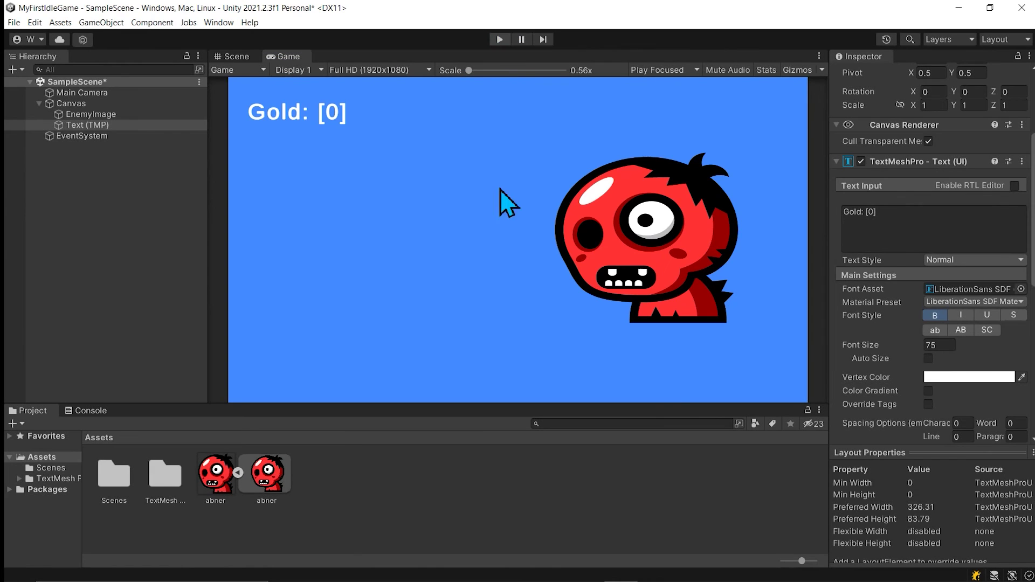